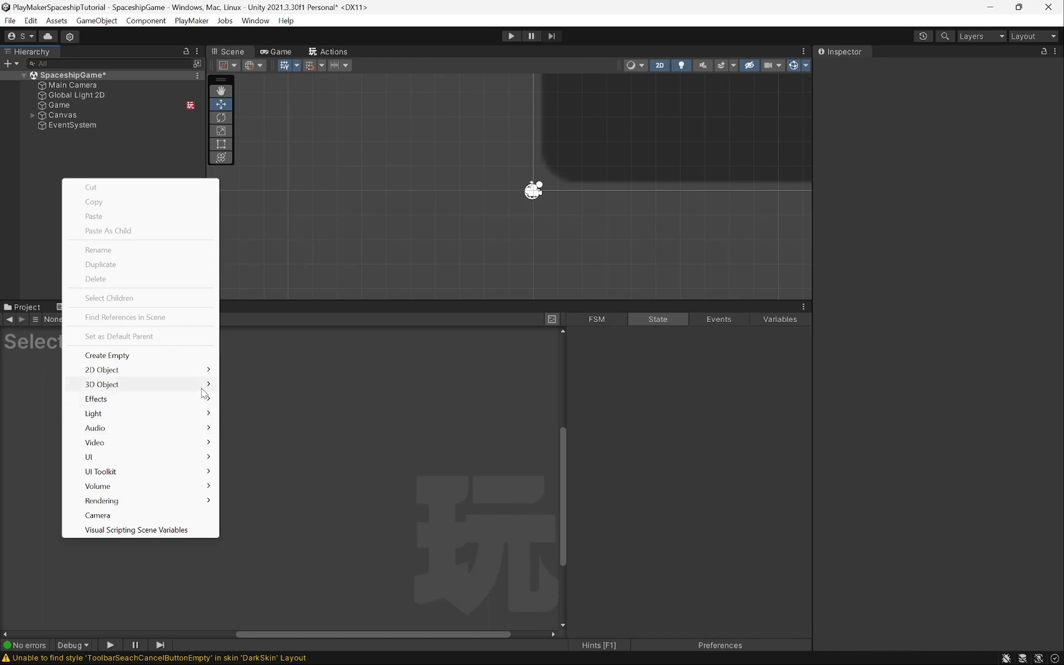
Step: Create a Particle System object in the scene and name it Explosion
mouse_move(136, 399)
click(304, 400)
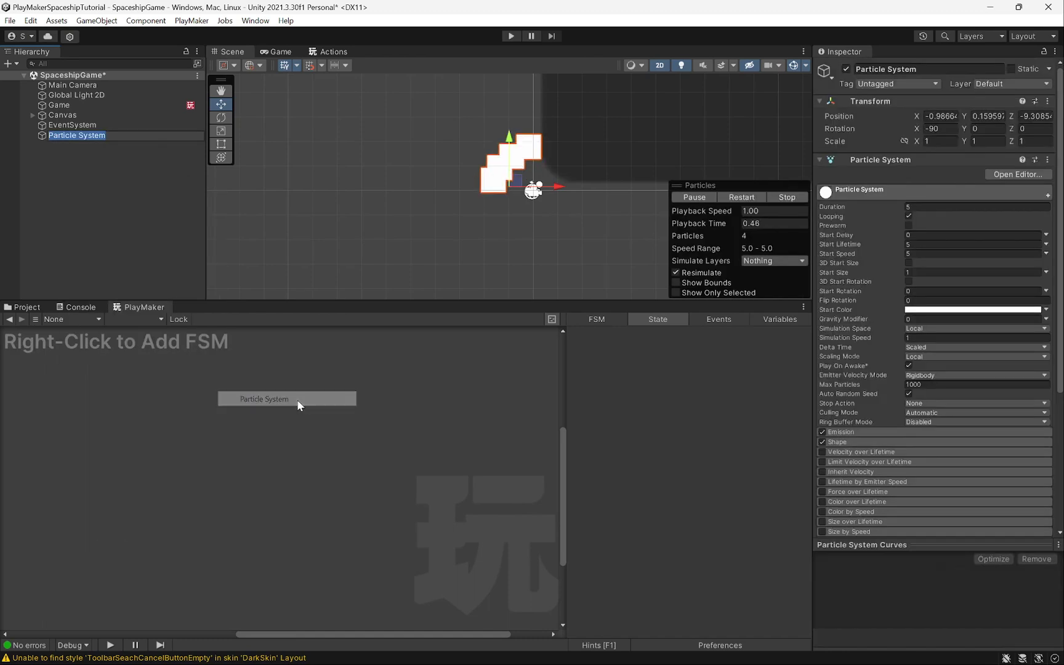
text(Explosion)
key(Return)
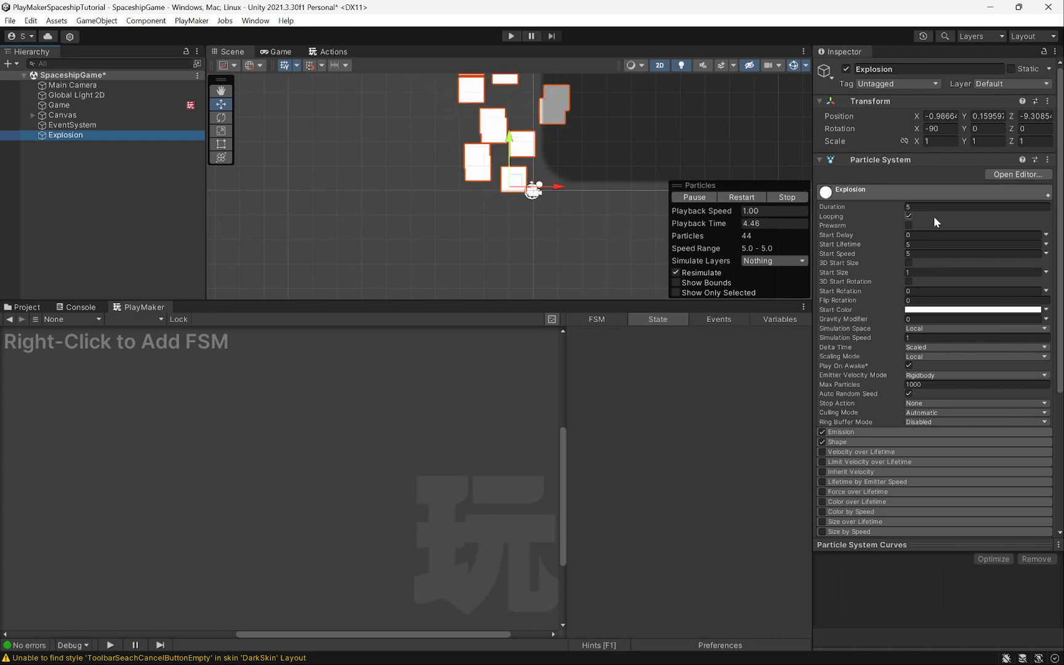
Step: Set the Explosion particle system's duration to 0.5 and turn off looping
click(960, 207)
text(.5)
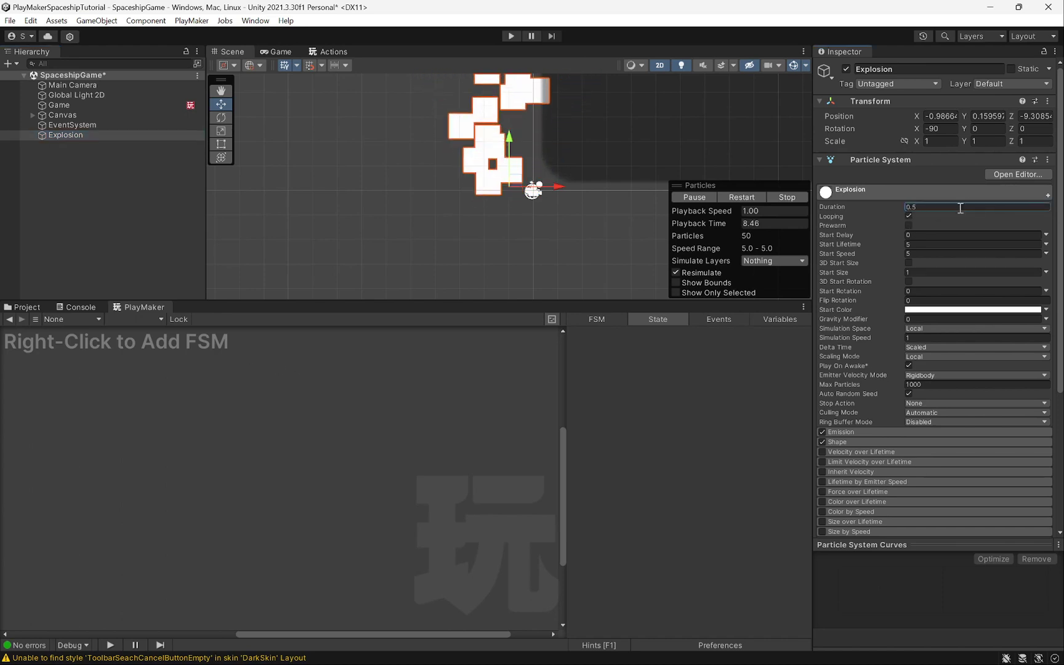
click(909, 217)
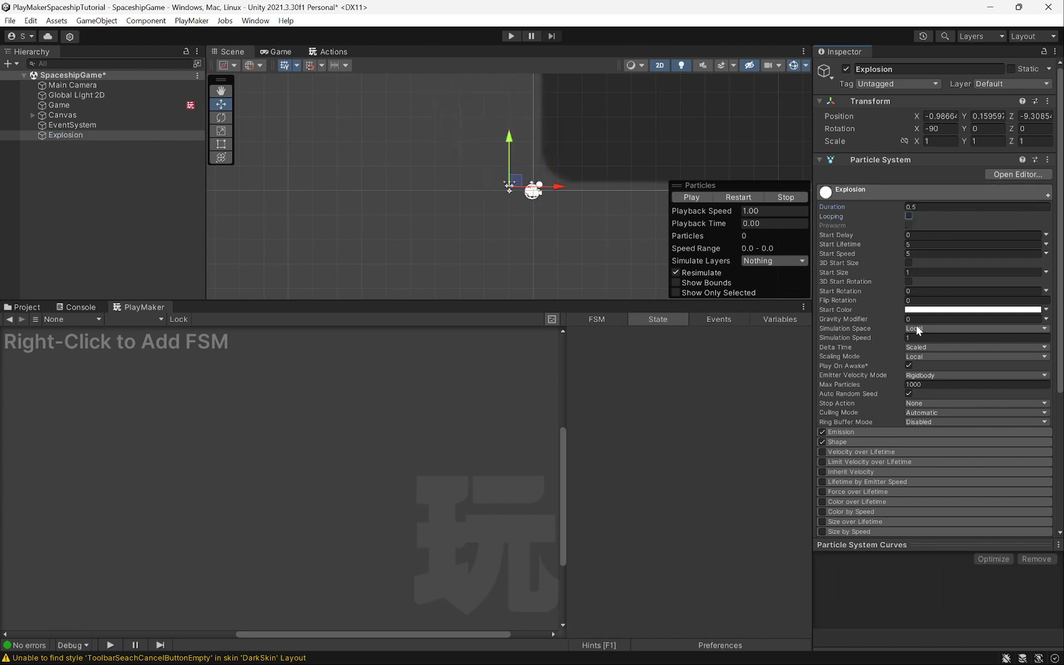
Step: Play and restart the Explosion effect in the scene to check its non-looping playback
click(733, 199)
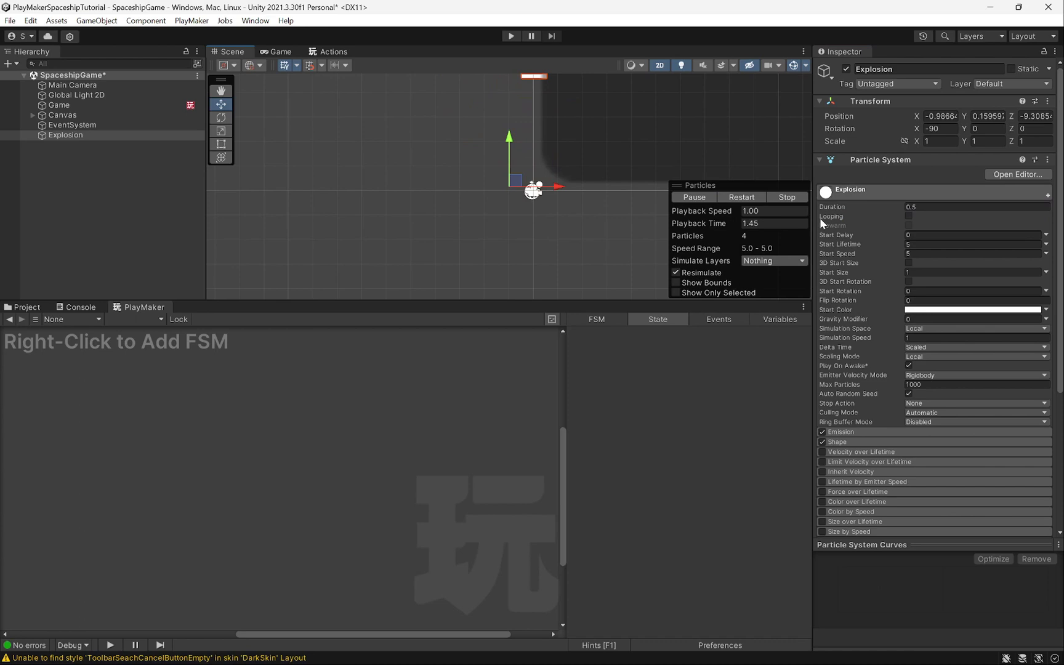
click(739, 197)
click(739, 197)
click(734, 197)
click(787, 197)
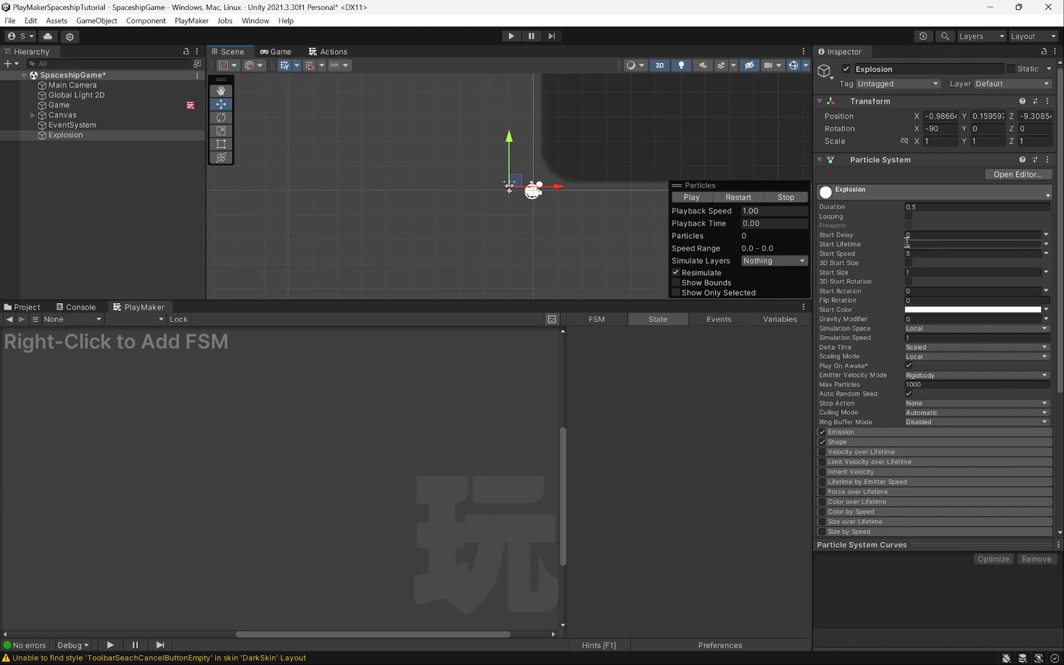
click(690, 198)
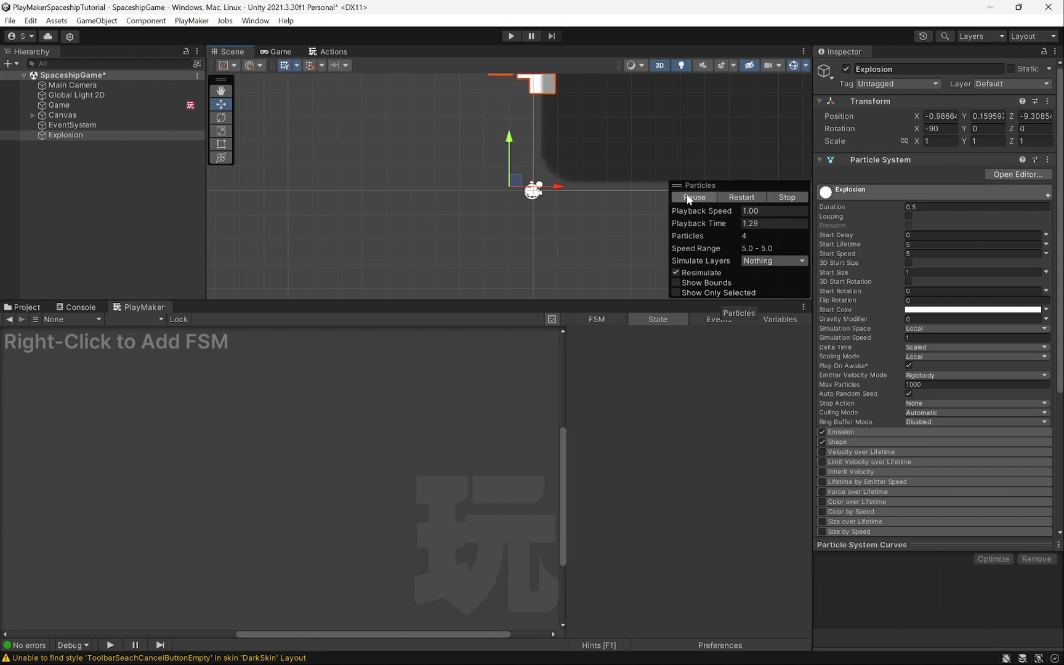
middle_drag(575, 163, 570, 229)
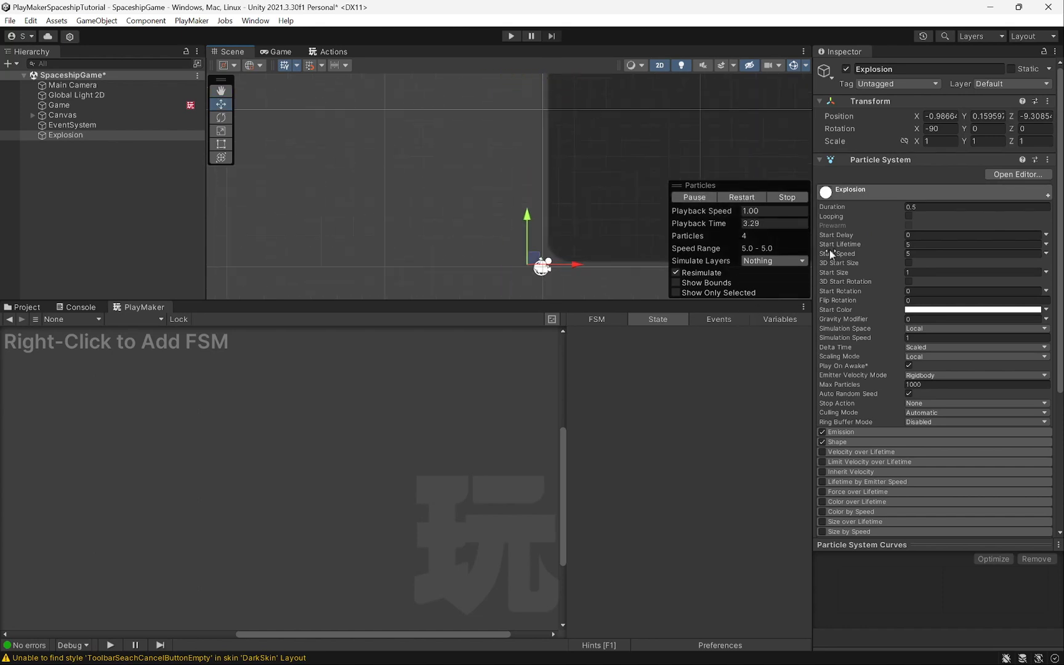
Step: Set the particles' start lifetime to 0.75 and replay the effect to check it
click(930, 243)
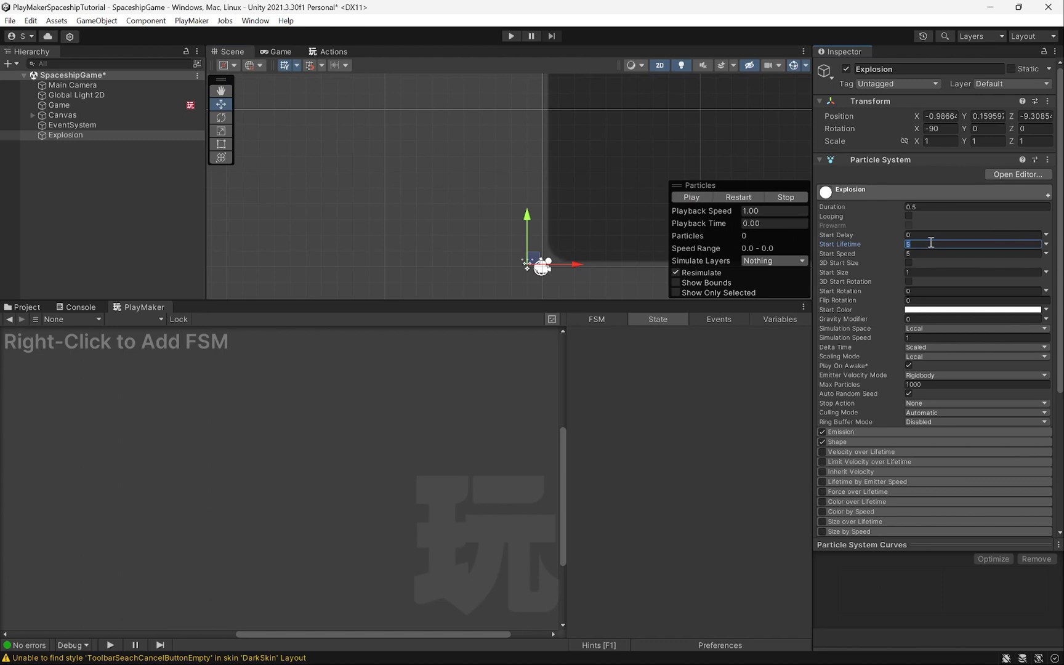
click(741, 199)
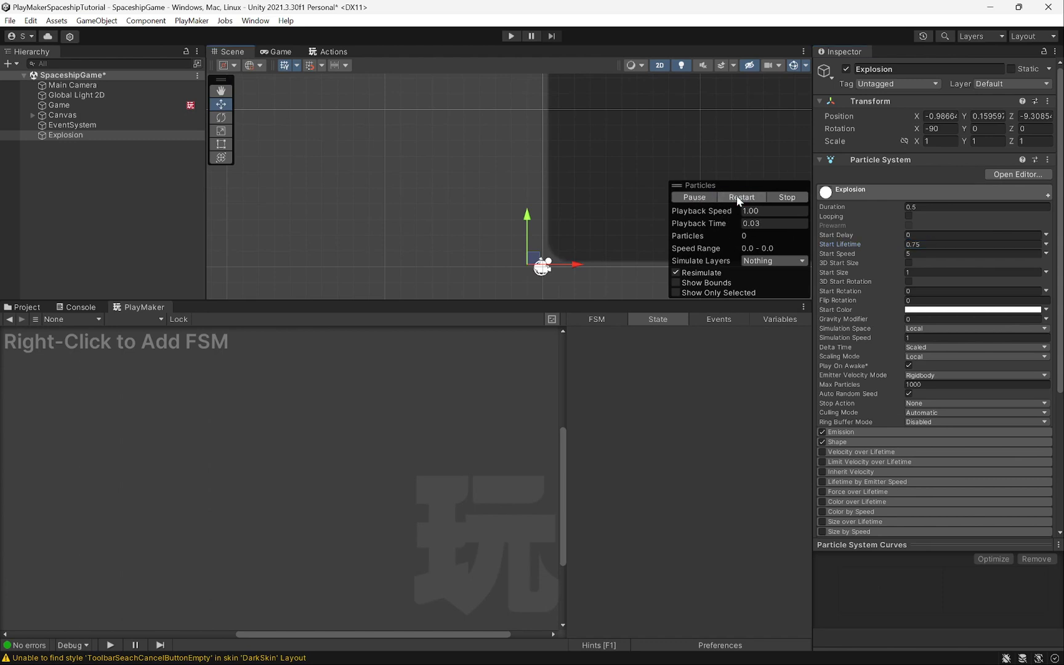
click(739, 198)
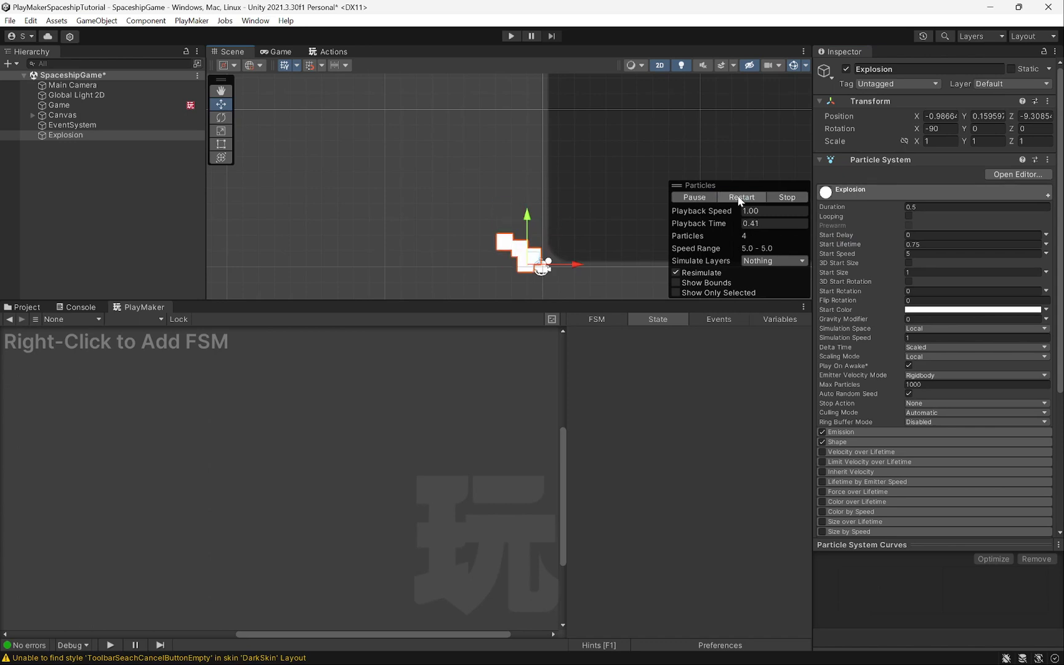
click(739, 198)
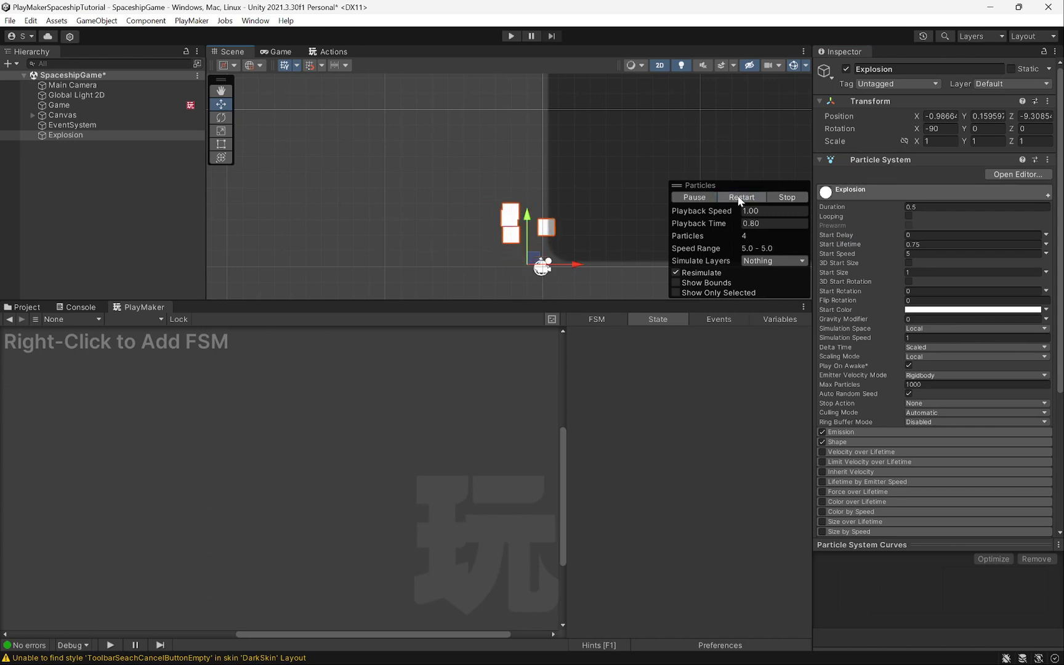
click(738, 198)
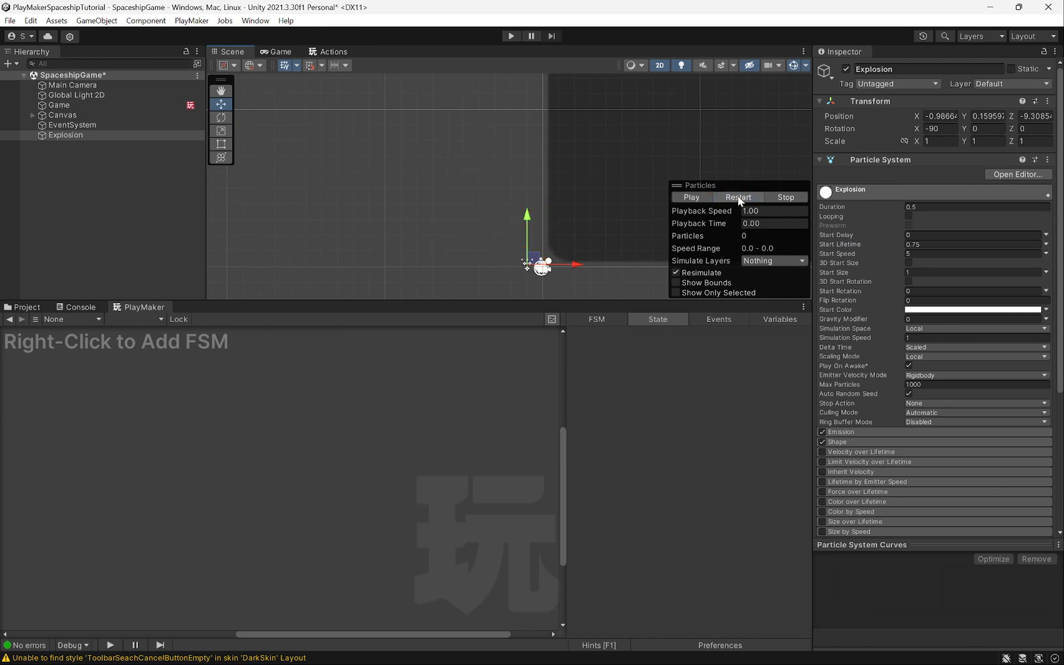
Step: Set the particles' start speed to 3 and start size to 0.3, and preview the effect
click(957, 255)
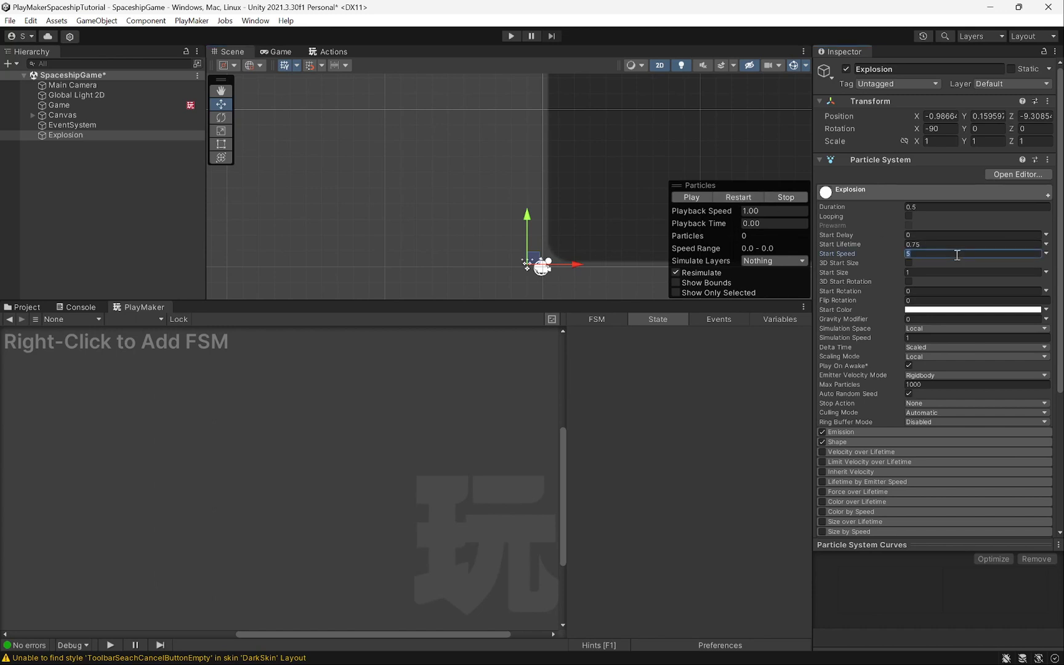
click(925, 272)
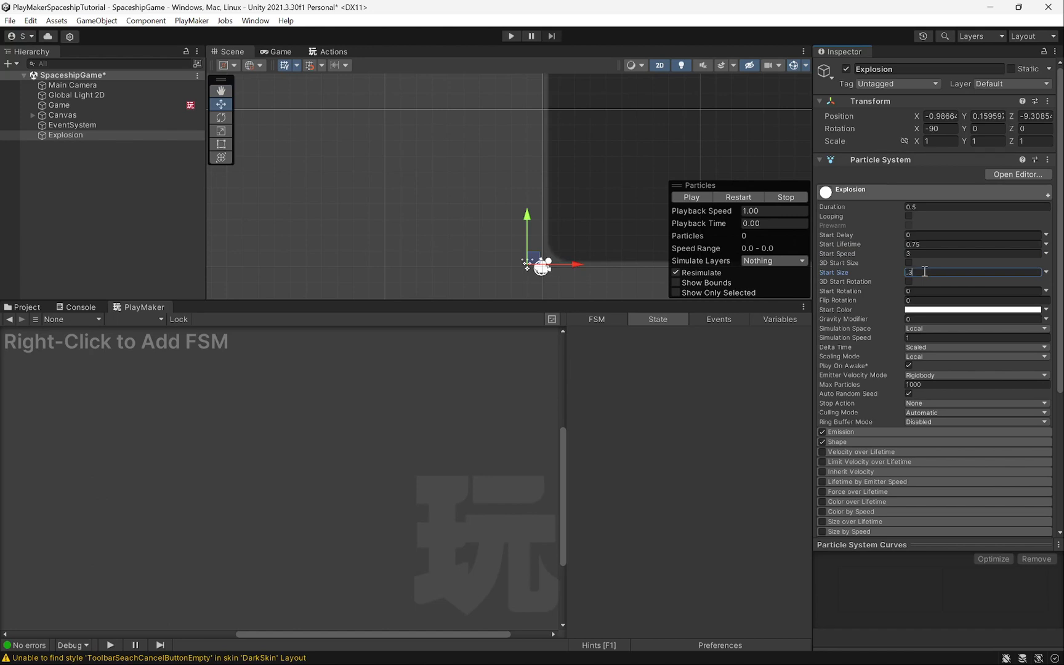
text(0.3)
click(741, 197)
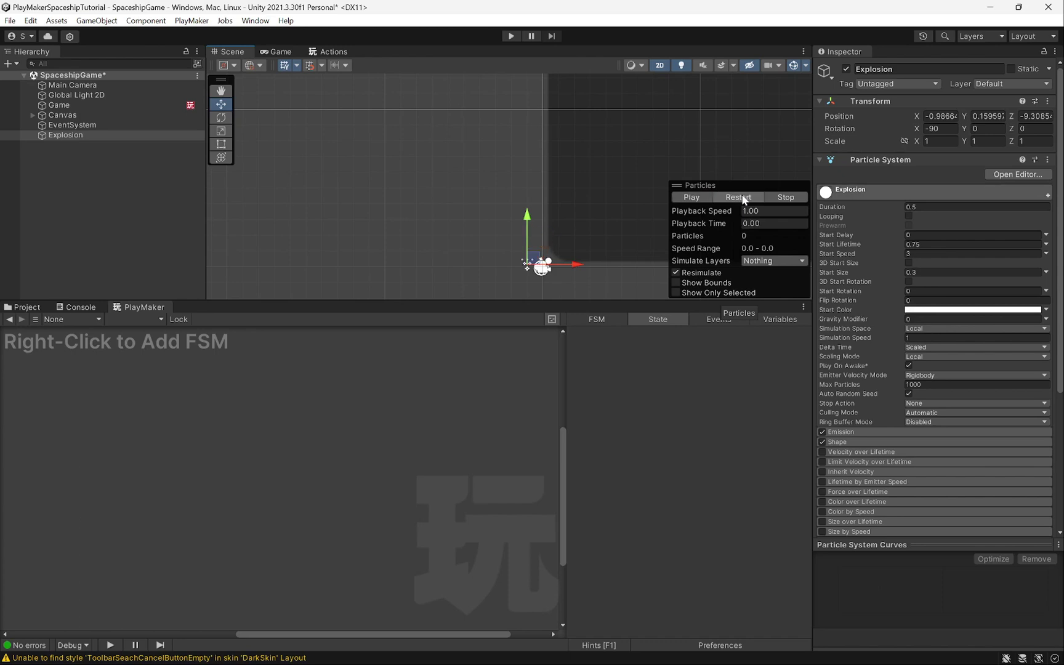
Step: Set the emission rate over time to 100 and replay the effect several times to check it
click(860, 431)
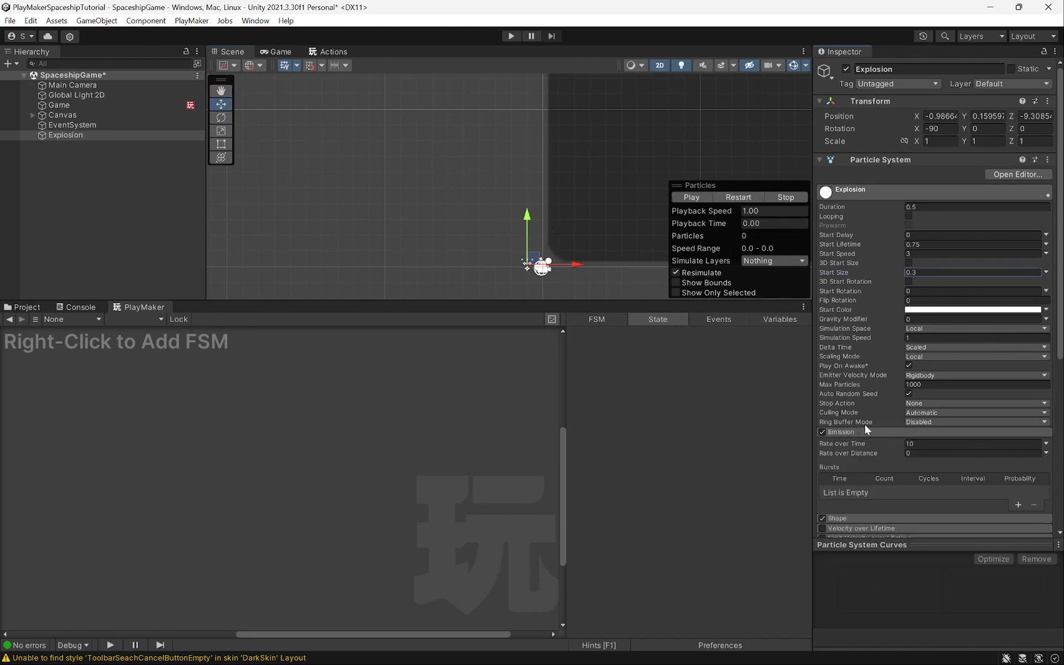
scroll(865, 424, down, 3)
click(951, 377)
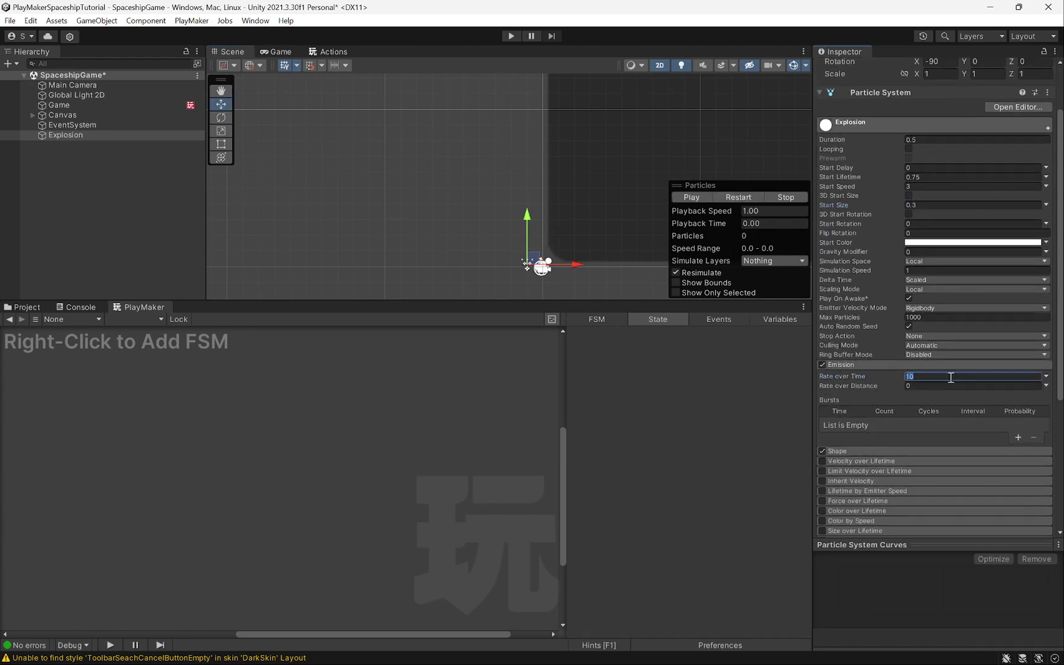
text(100)
click(702, 198)
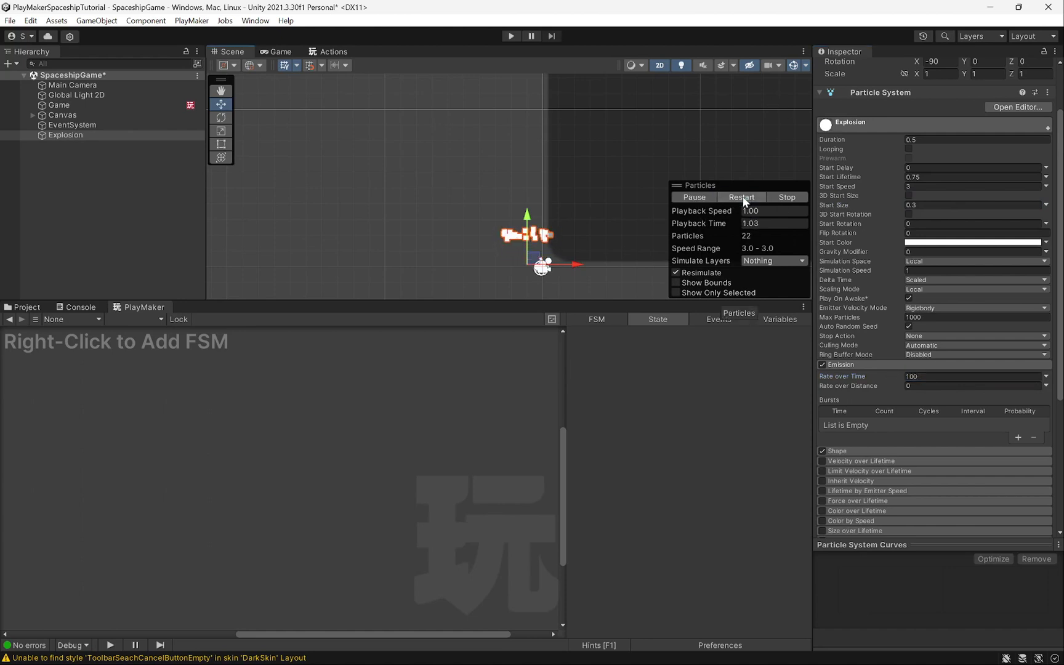
click(741, 198)
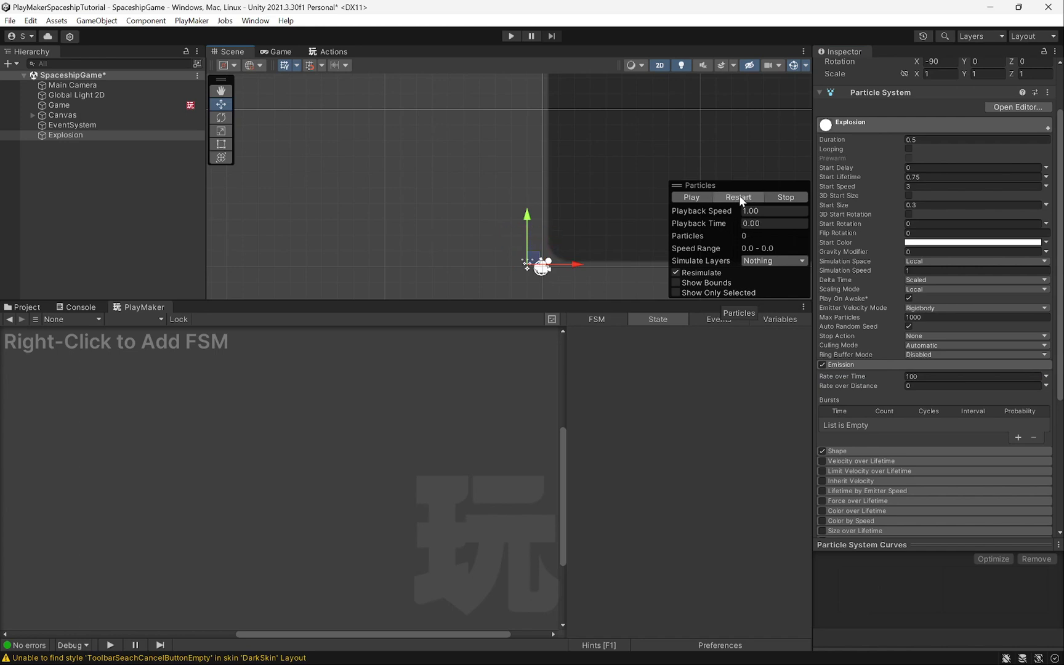
click(741, 197)
click(741, 198)
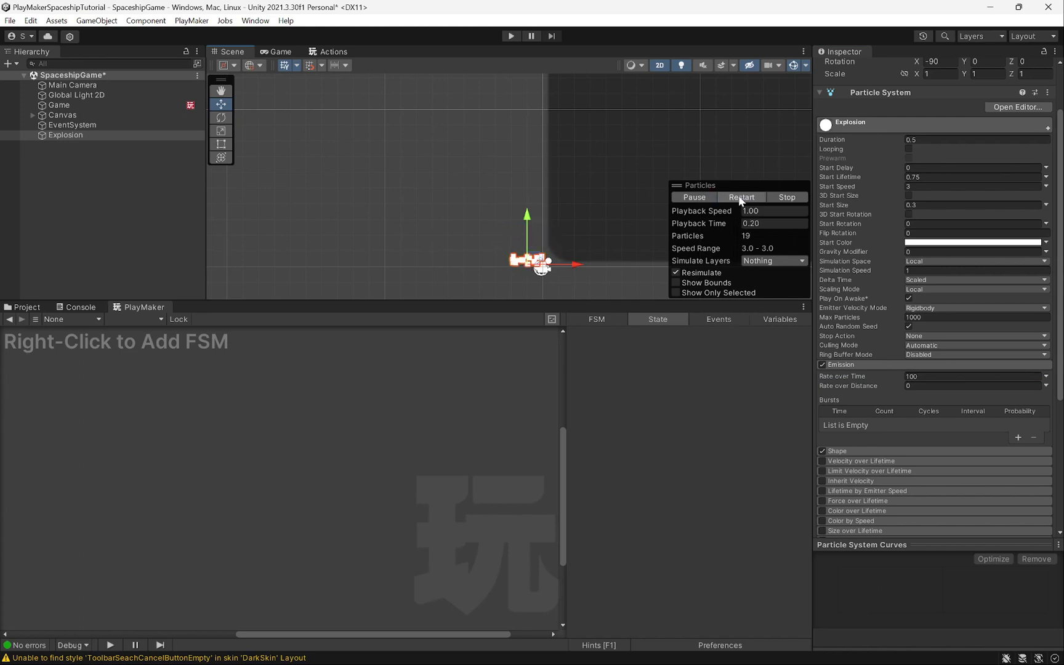
click(741, 197)
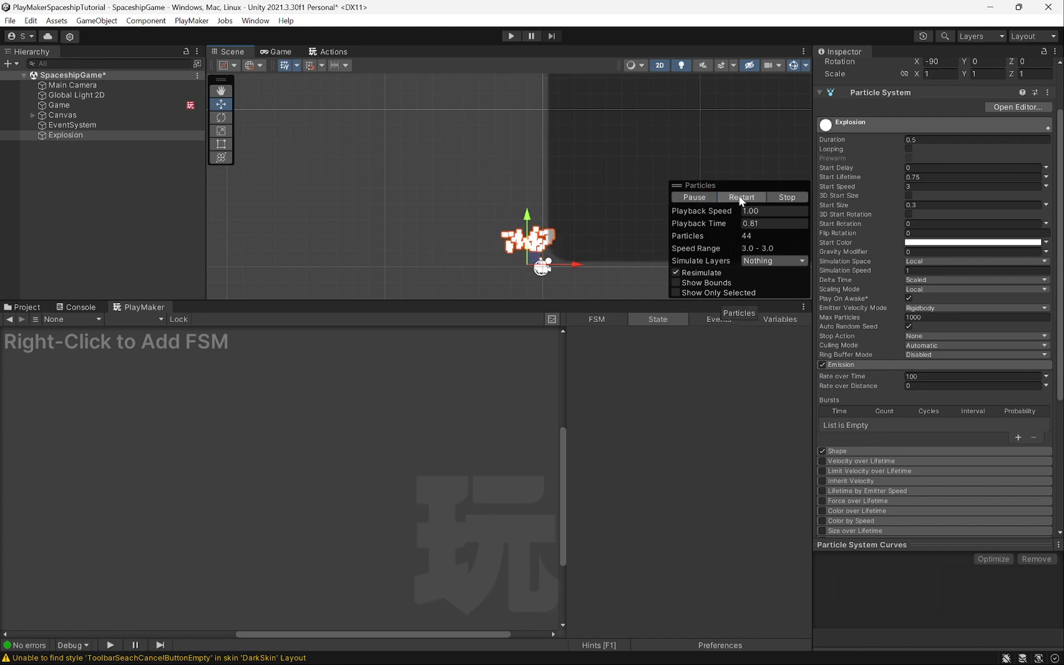
click(741, 197)
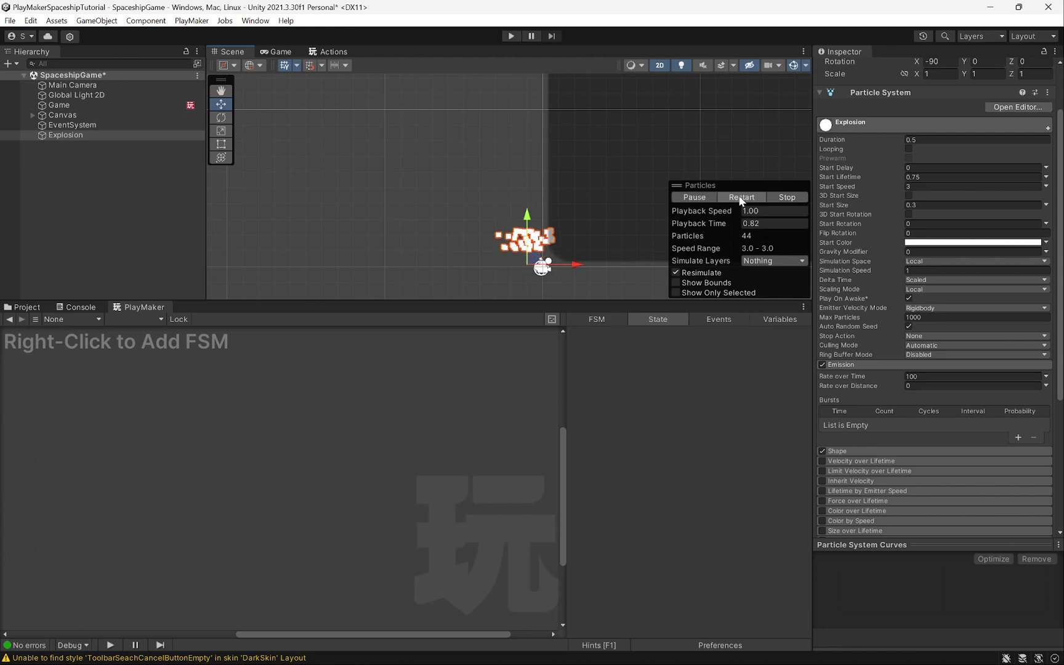
Step: Change the emission shape to a Circle with a radius of 0.5 and preview the effect
scroll(857, 395, down, 5)
click(850, 318)
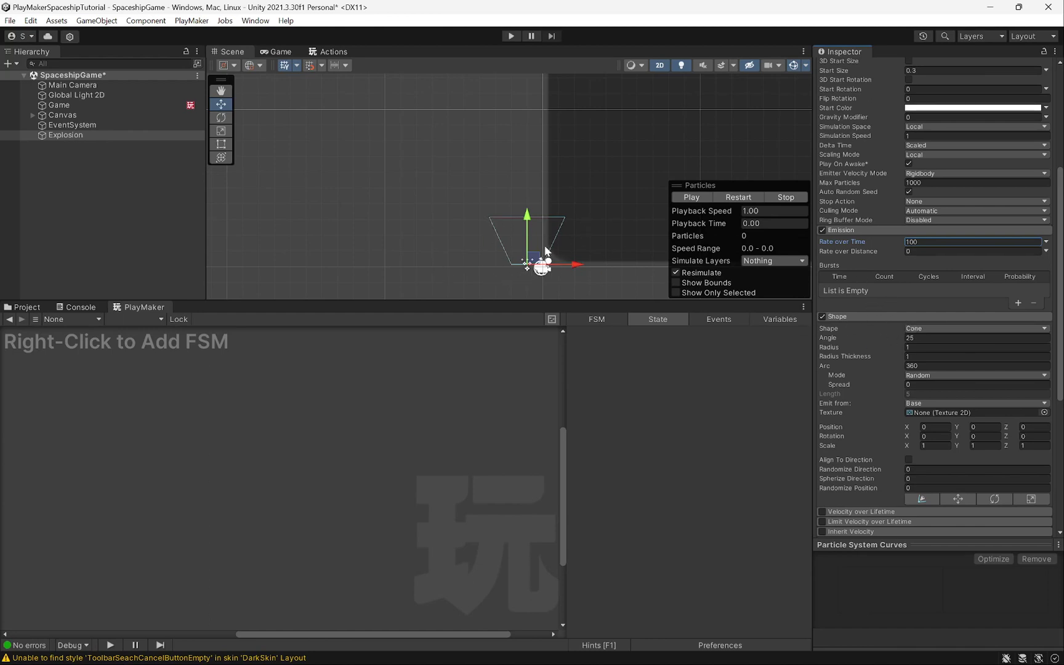
click(928, 331)
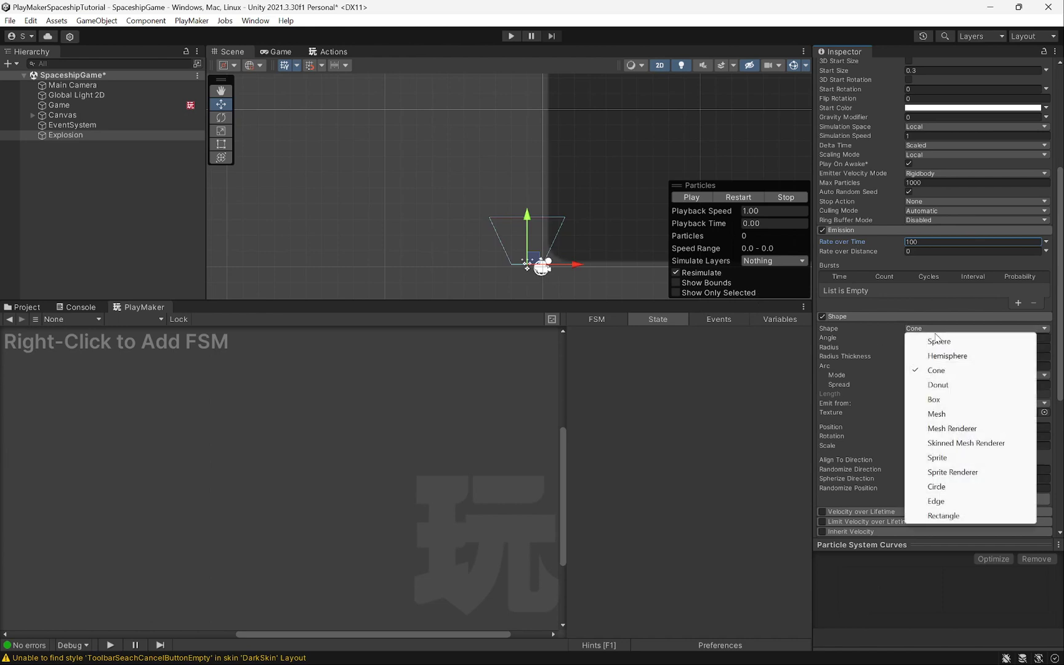
click(940, 487)
click(738, 197)
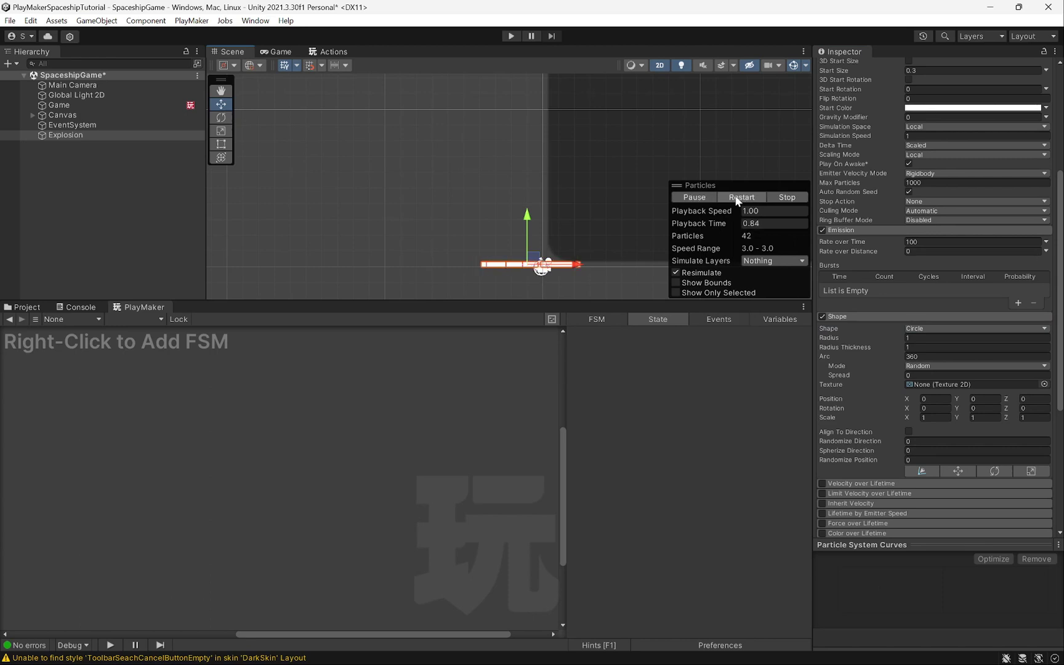
click(739, 197)
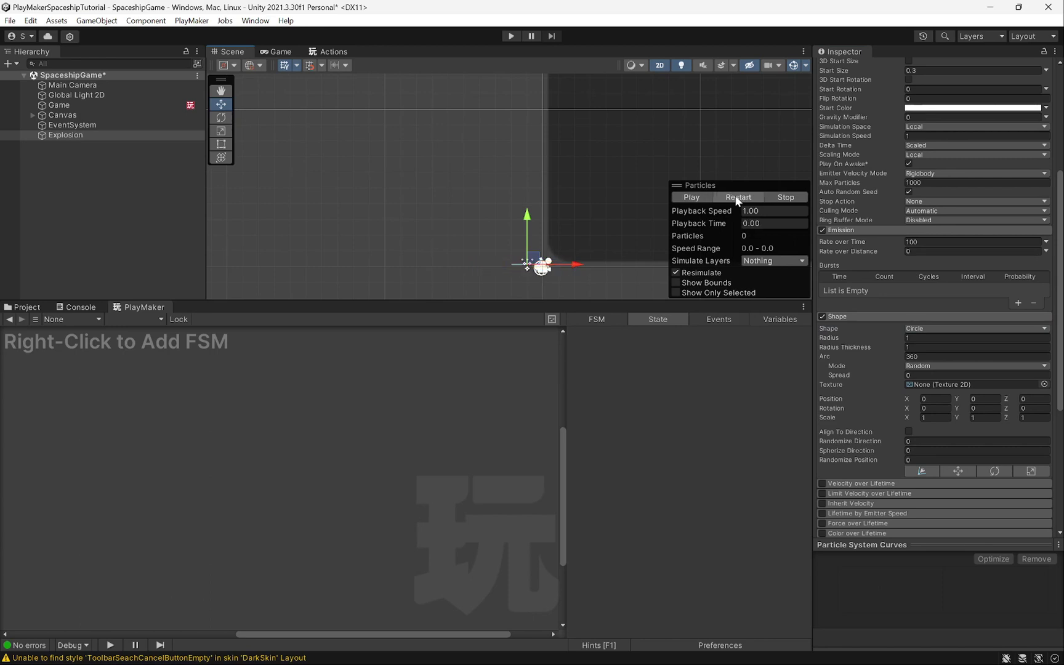
click(736, 198)
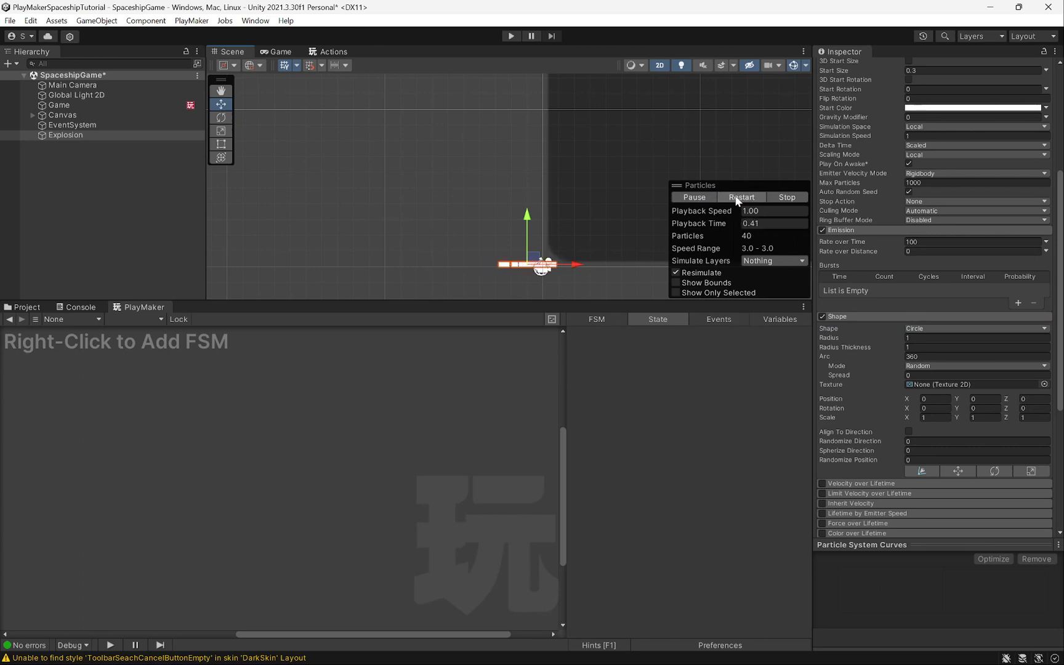
click(736, 198)
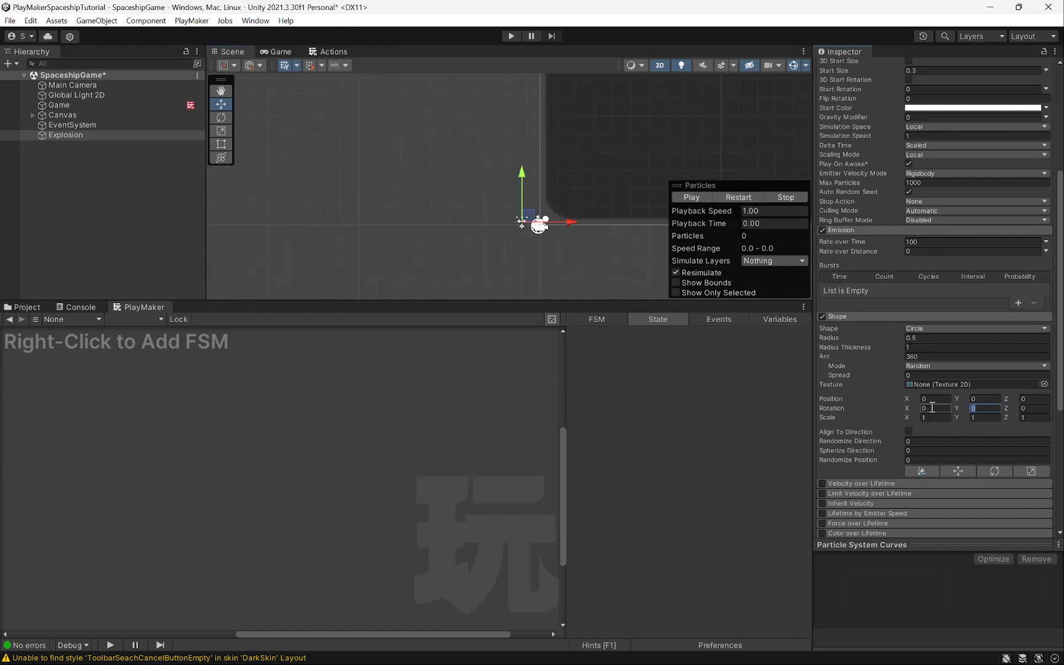
Step: Set the emission shape's X rotation to 90 and preview the circular burst in the scene
click(934, 407)
text(90)
scroll(540, 270, up, 15)
middle_drag(495, 164, 473, 207)
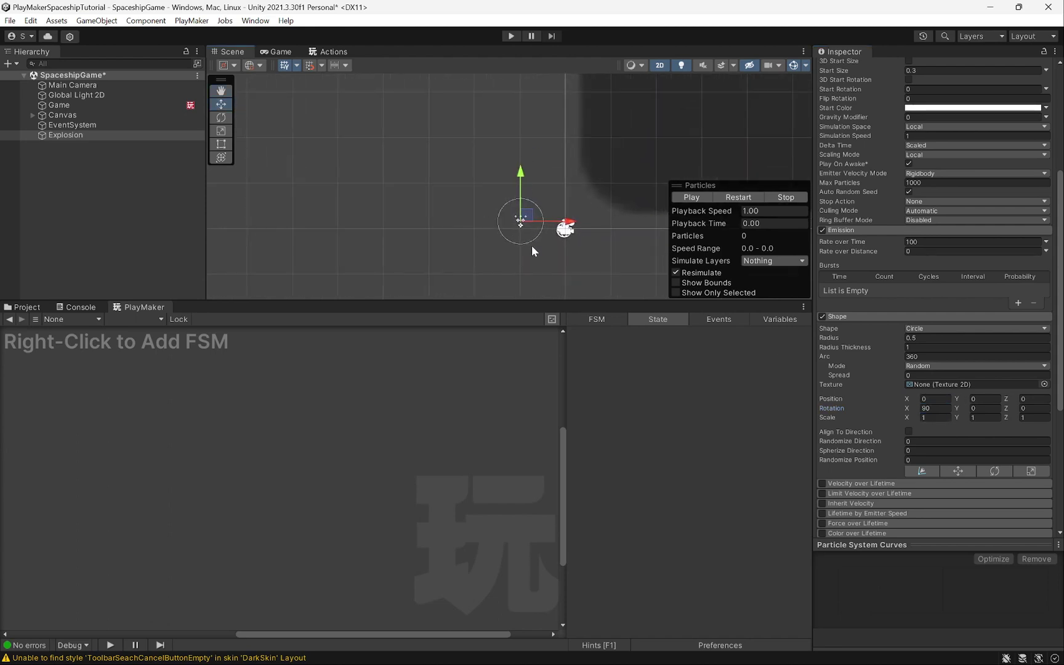
click(936, 407)
text(090)
click(728, 200)
scroll(490, 208, down, 2)
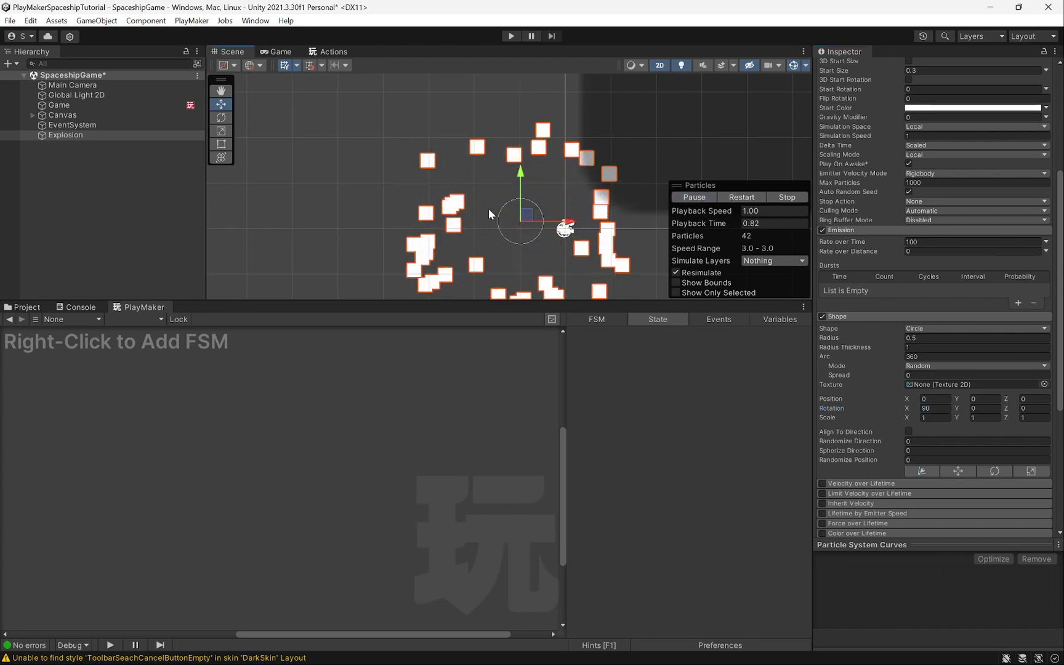
click(689, 198)
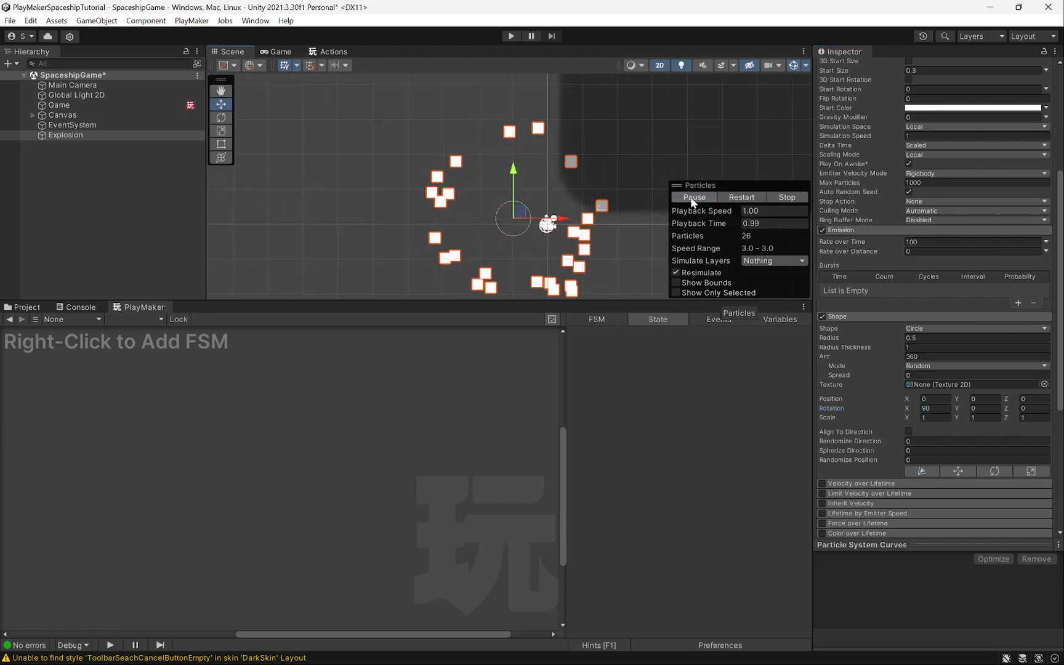
Step: Expand and enable the Color over Lifetime module of the Explosion particle system
scroll(940, 382, down, 4)
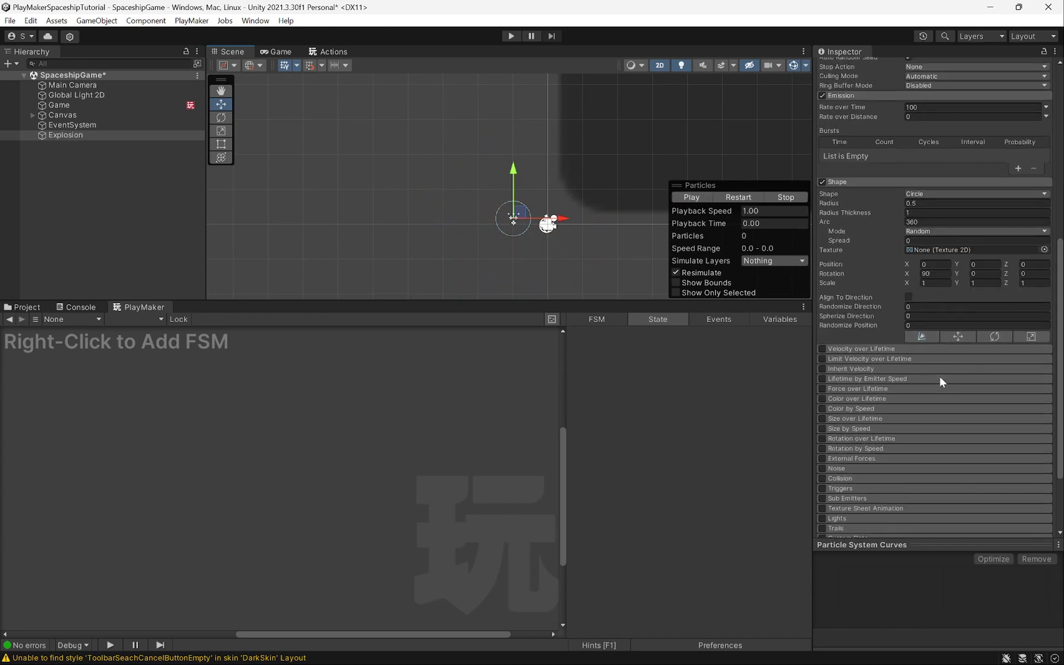
click(856, 398)
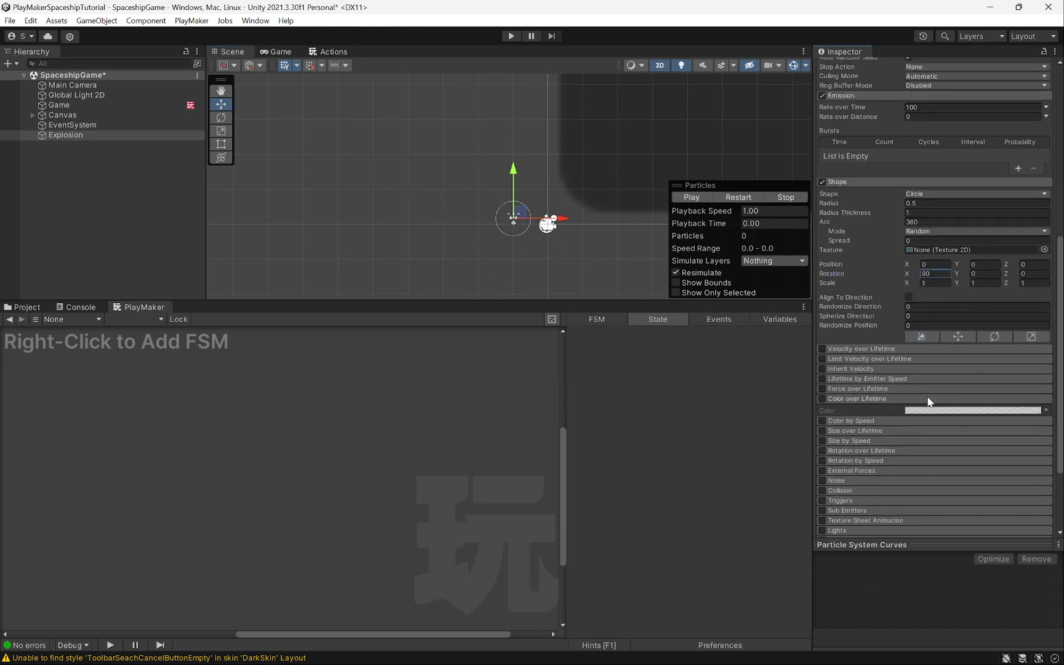
click(822, 398)
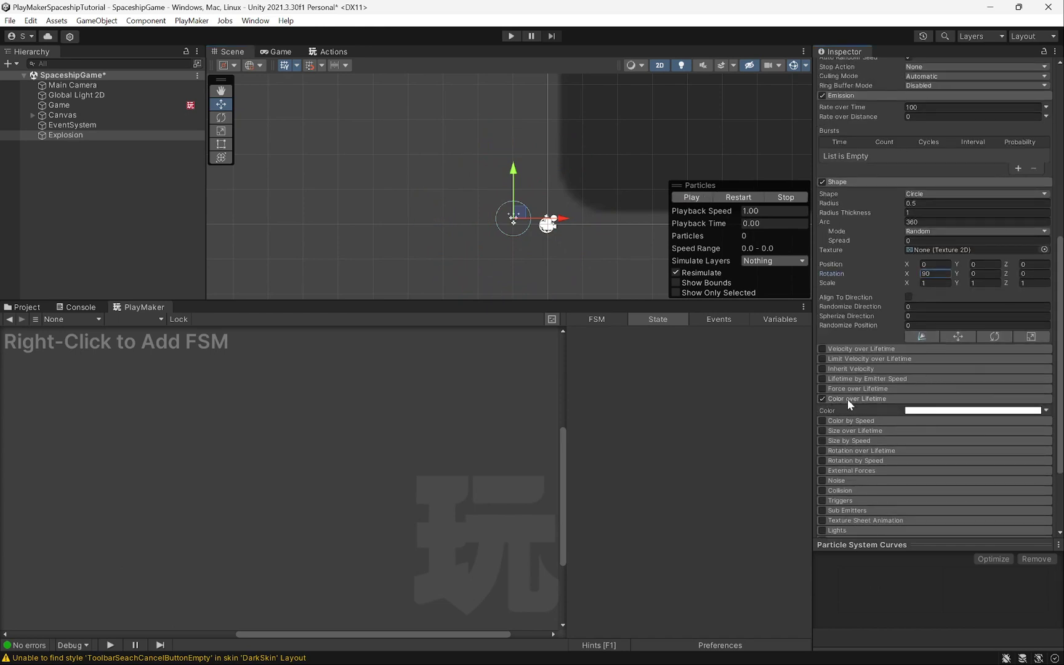
Step: Set the end alpha of the Color over Lifetime gradient to 0 and replay the effect to check the fade-out
click(873, 411)
click(920, 411)
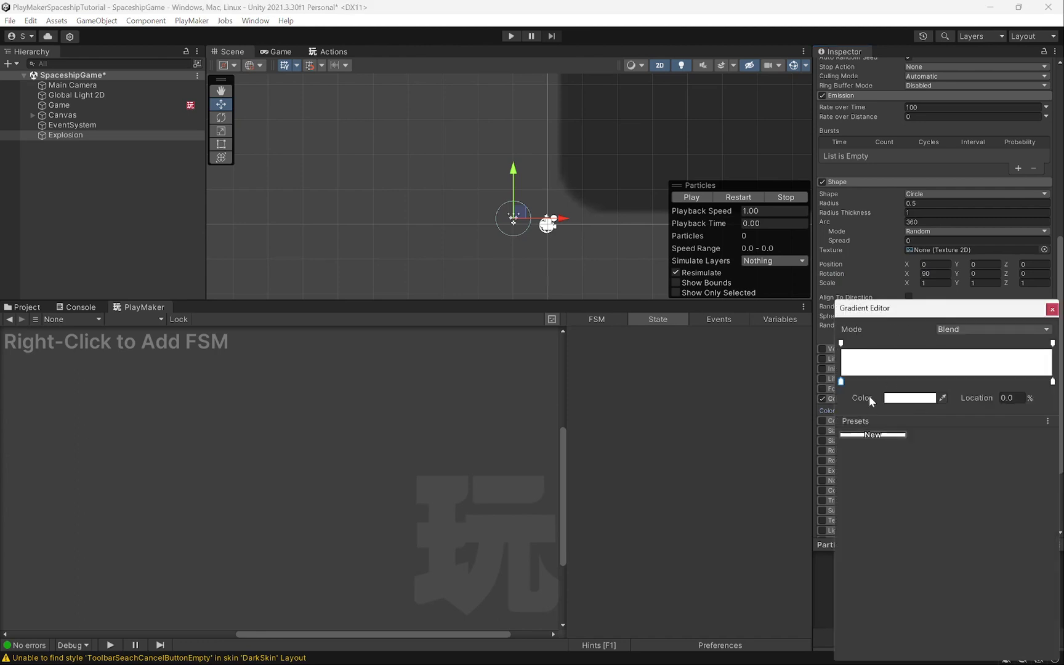
click(841, 343)
click(841, 381)
click(841, 343)
click(1053, 343)
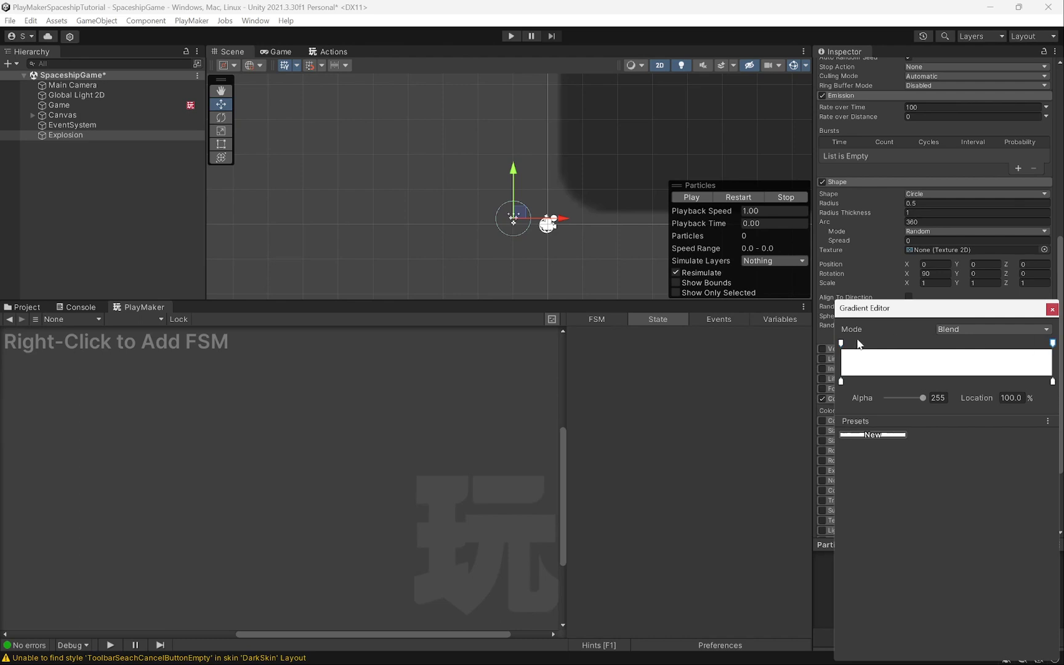
click(841, 343)
click(822, 398)
click(1052, 343)
click(842, 343)
click(1053, 344)
drag(923, 398, 854, 394)
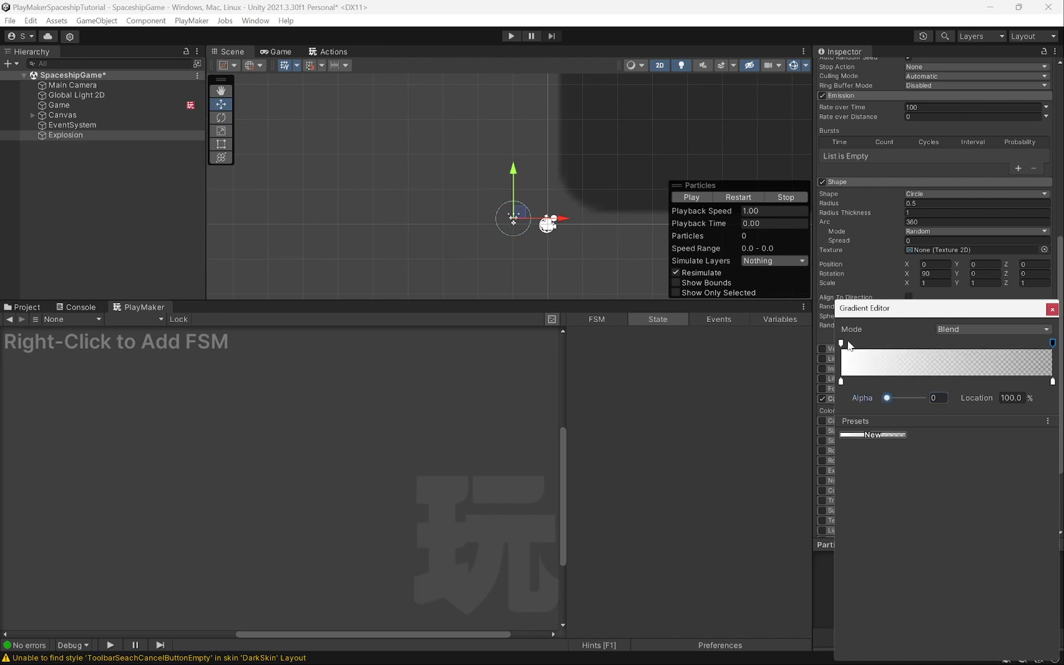
click(1052, 309)
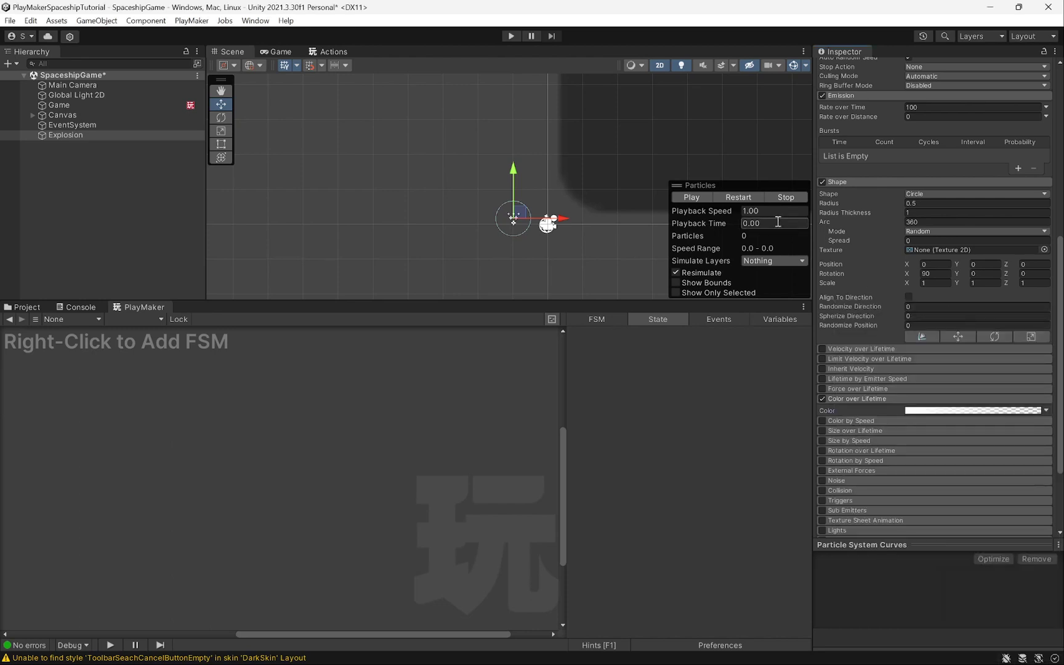
click(731, 195)
click(739, 197)
click(739, 197)
Step: Assign the Default-Particle material to the Explosion's Renderer module and replay the effect several times
scroll(884, 415, down, 5)
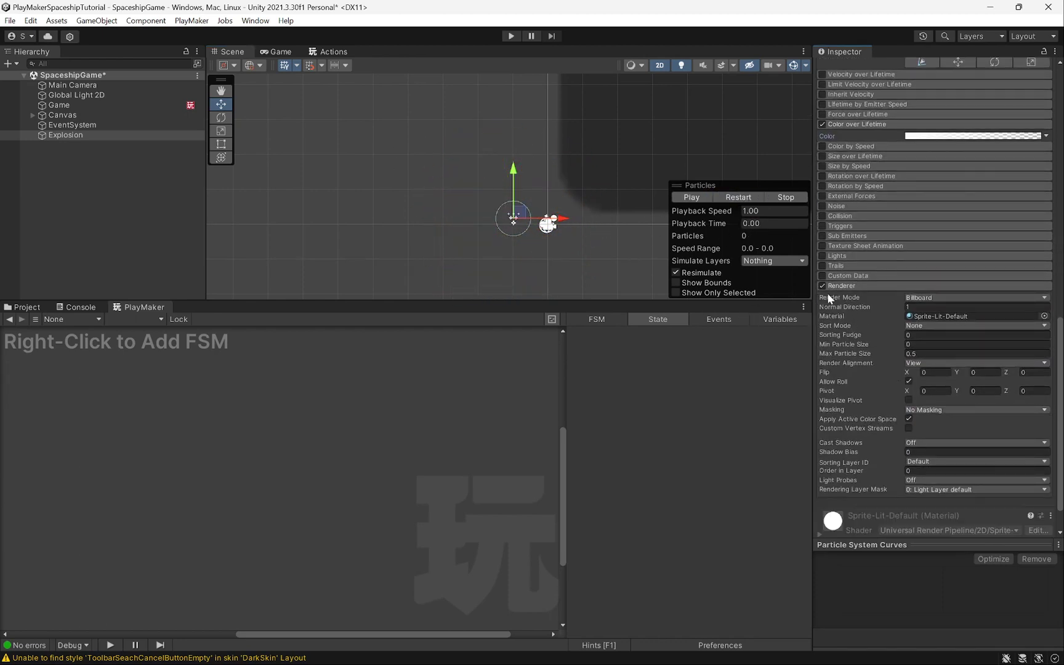
scroll(867, 337, down, 2)
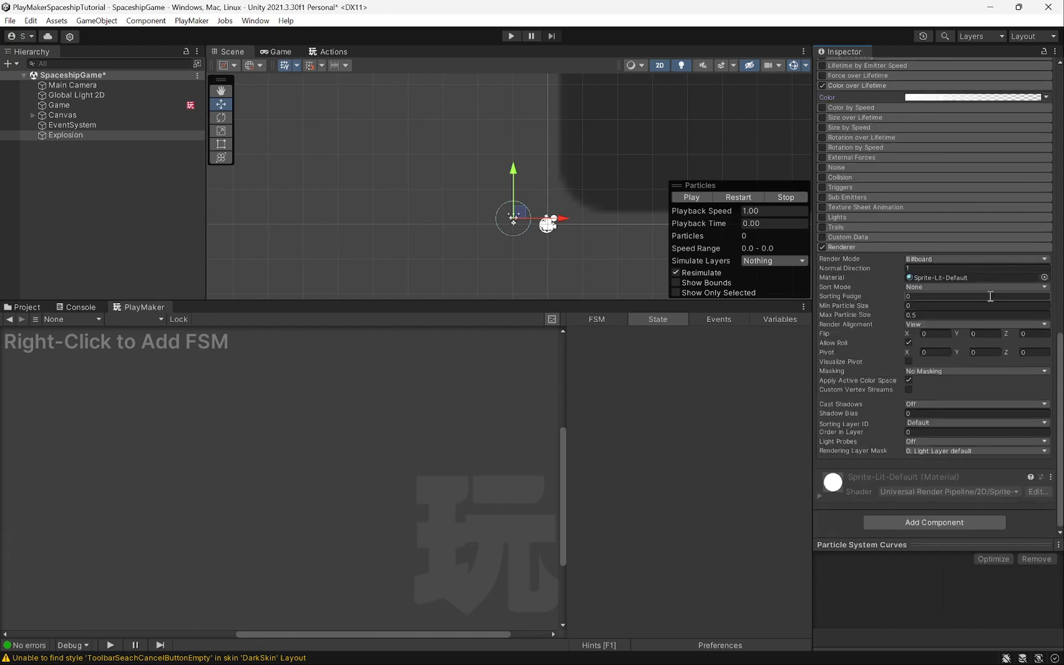
click(1046, 278)
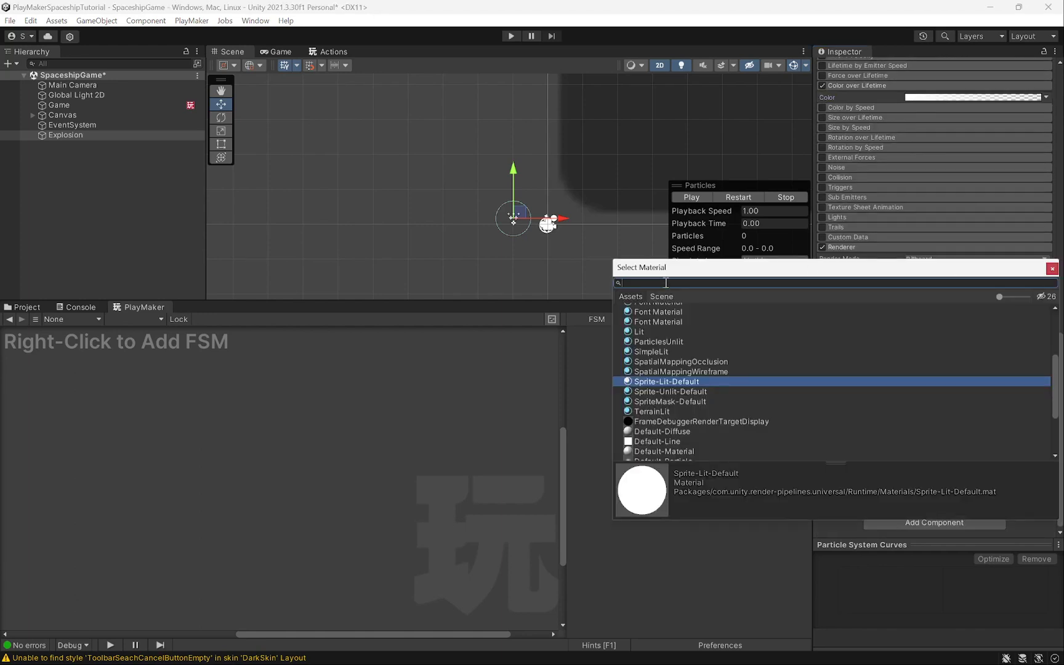
text(part)
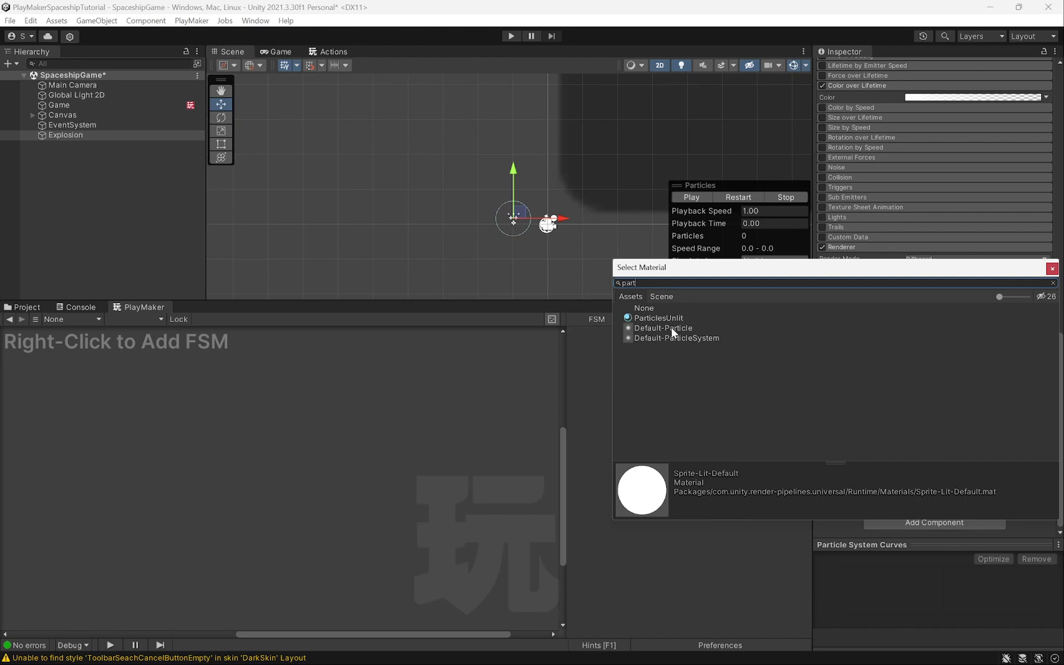
click(672, 329)
double_click(639, 331)
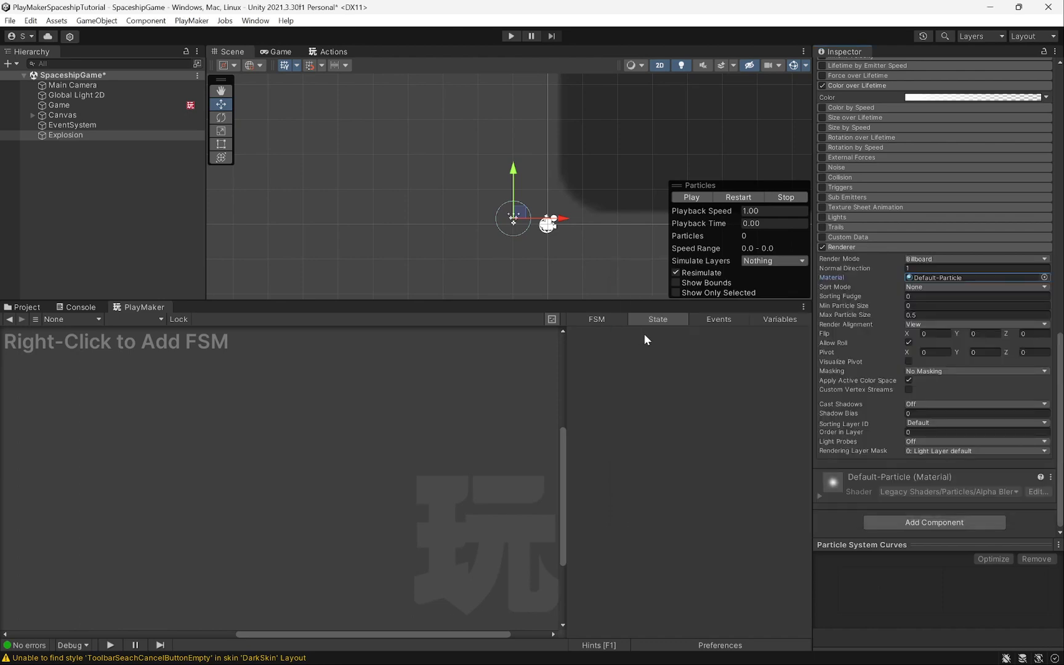
click(740, 198)
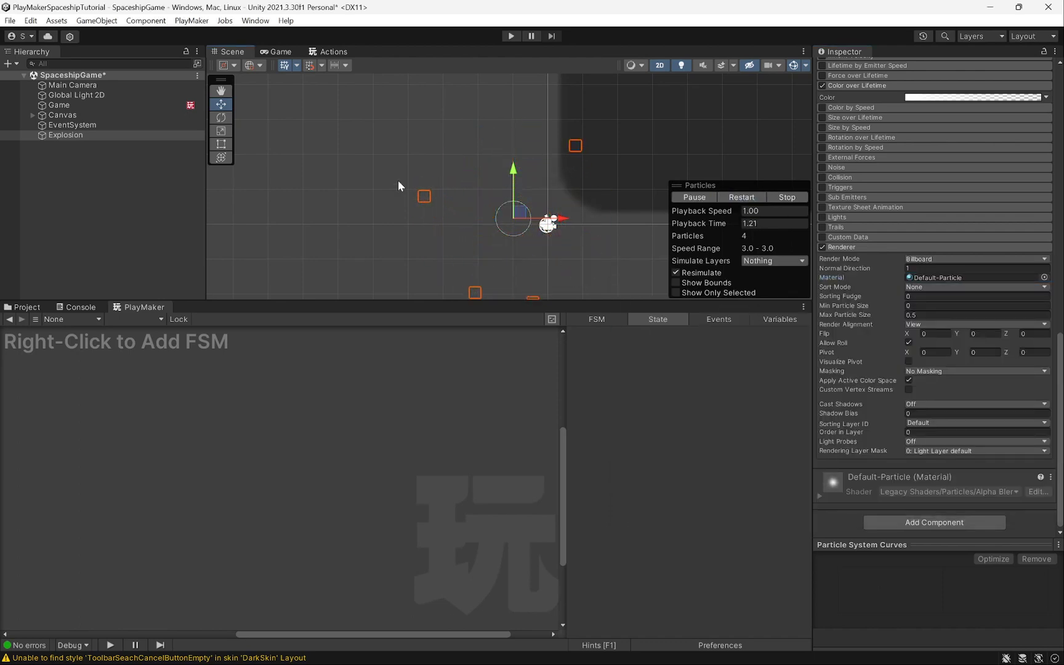
click(742, 198)
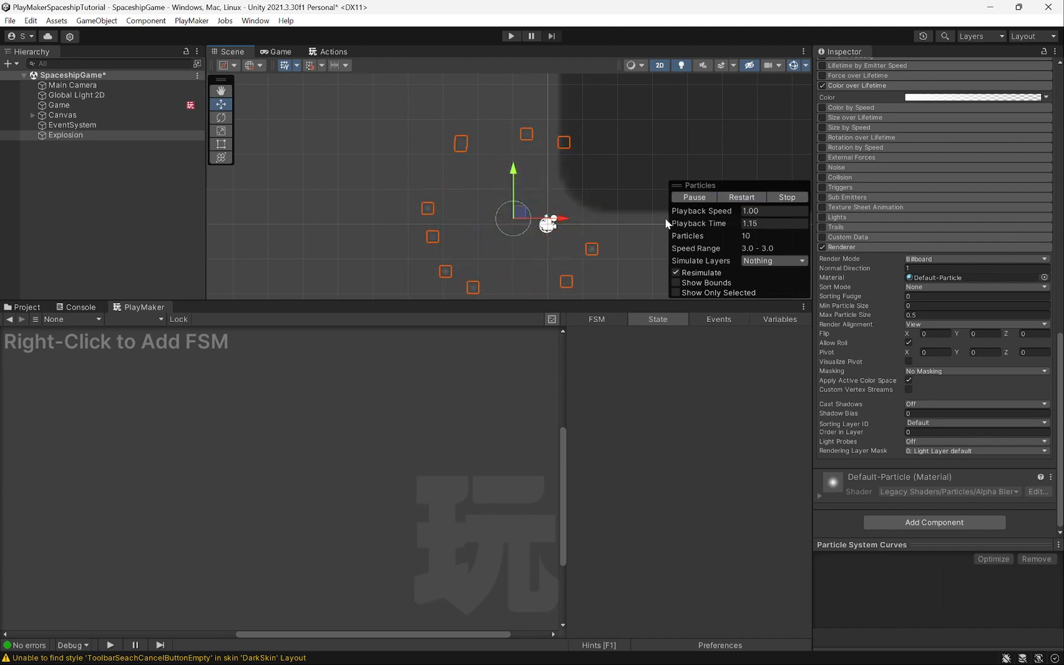
click(742, 197)
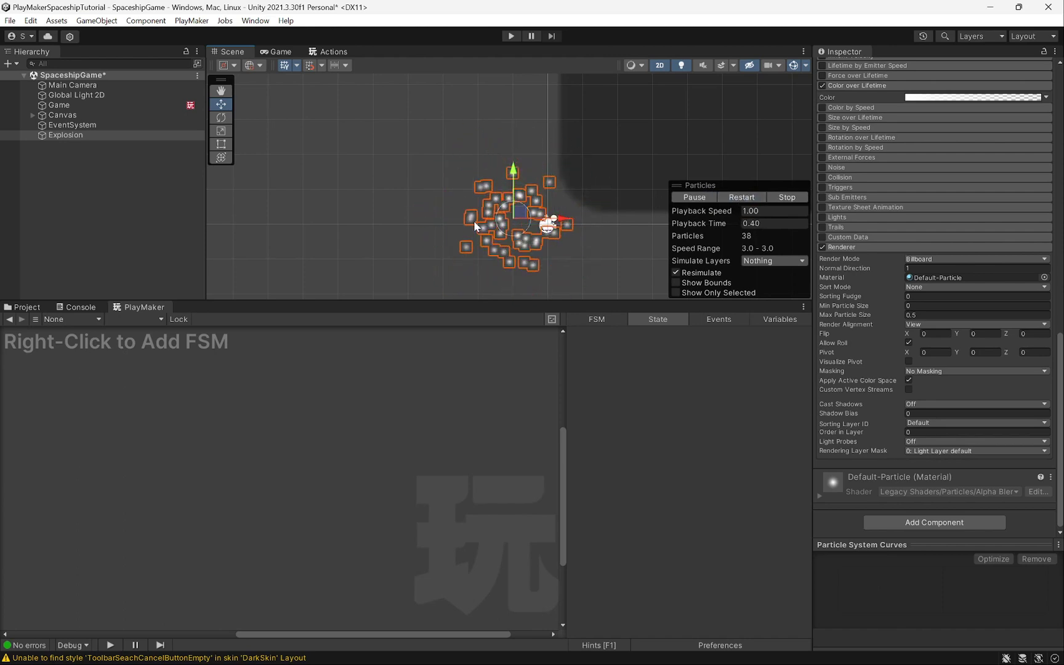
click(742, 198)
click(737, 197)
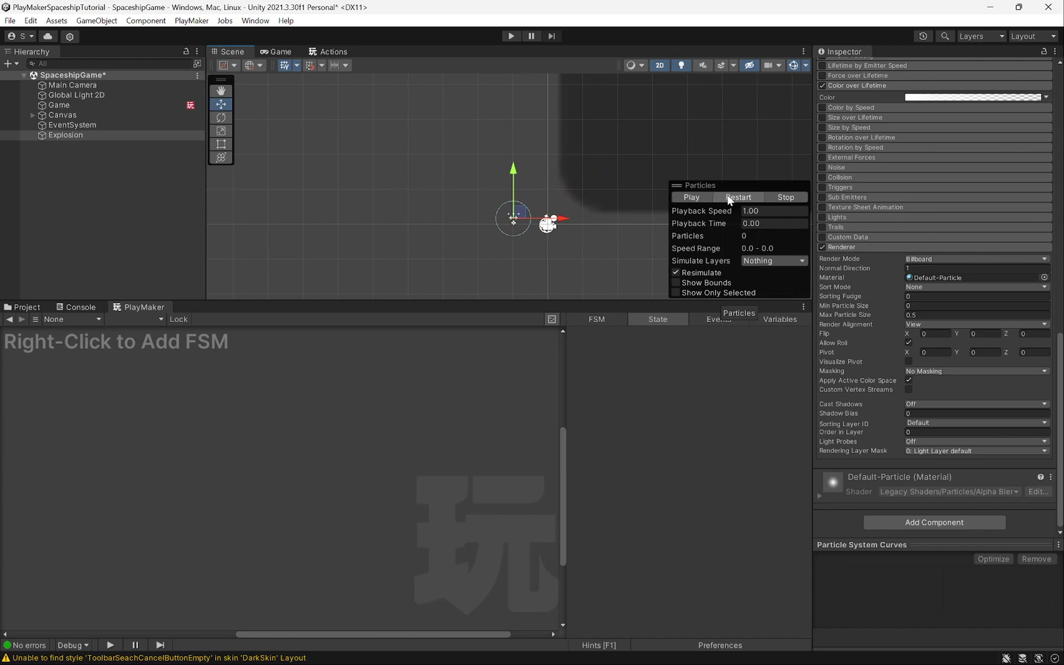
Step: Add a PlayMakerFSM component to the Explosion object and move State 1 toward the middle of the graph
click(932, 523)
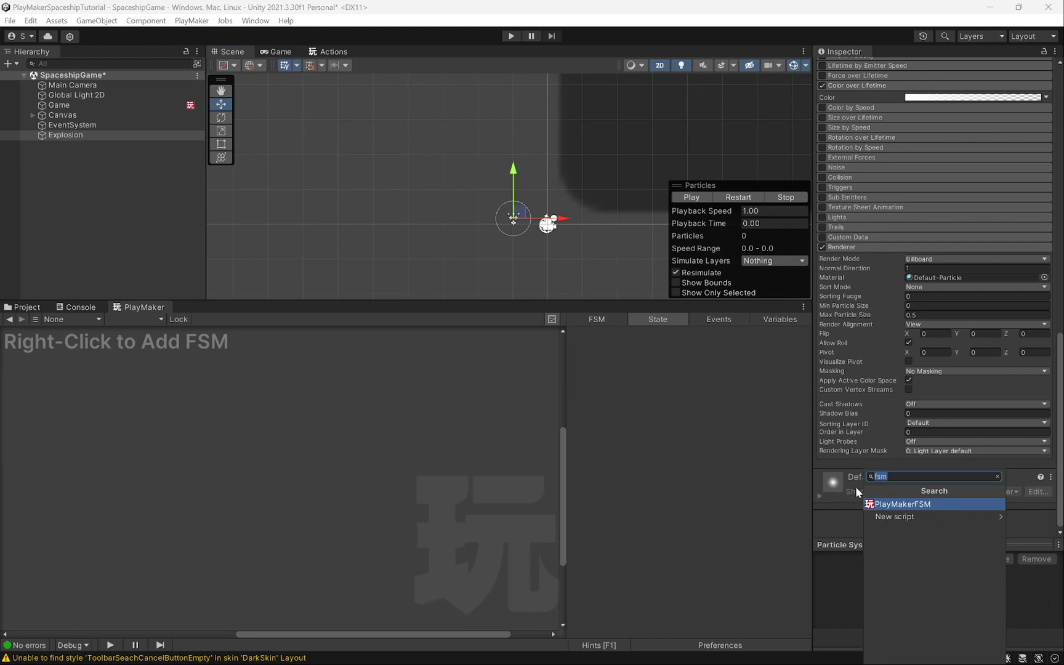
click(894, 506)
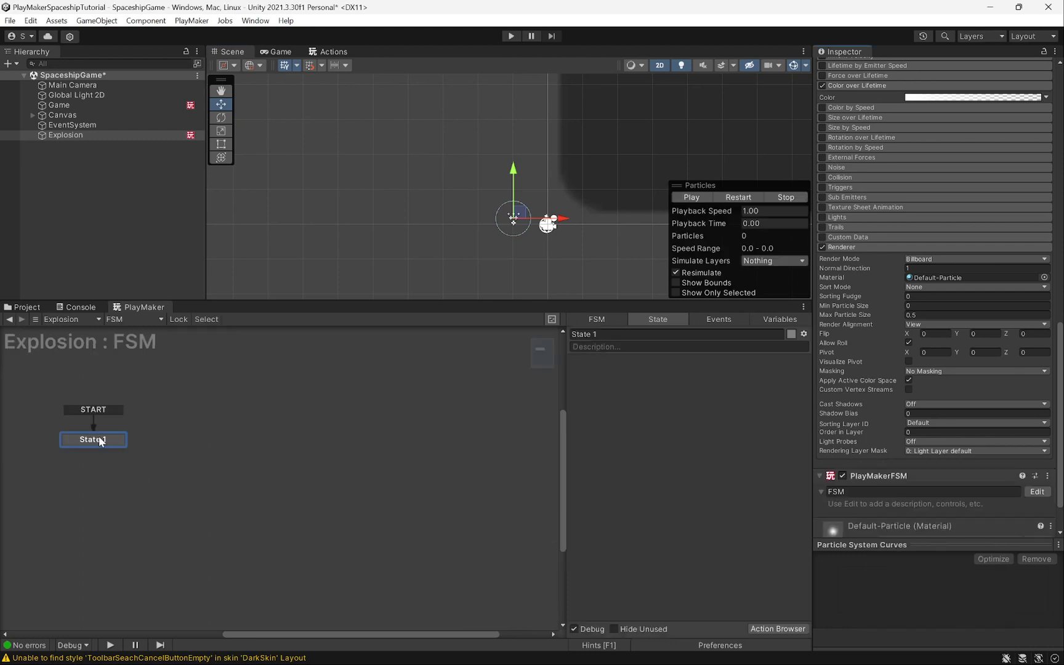
drag(99, 435, 272, 474)
Step: Add a Particle System Play action to State 1, enable Destroy On Finish, and save the scene
click(330, 52)
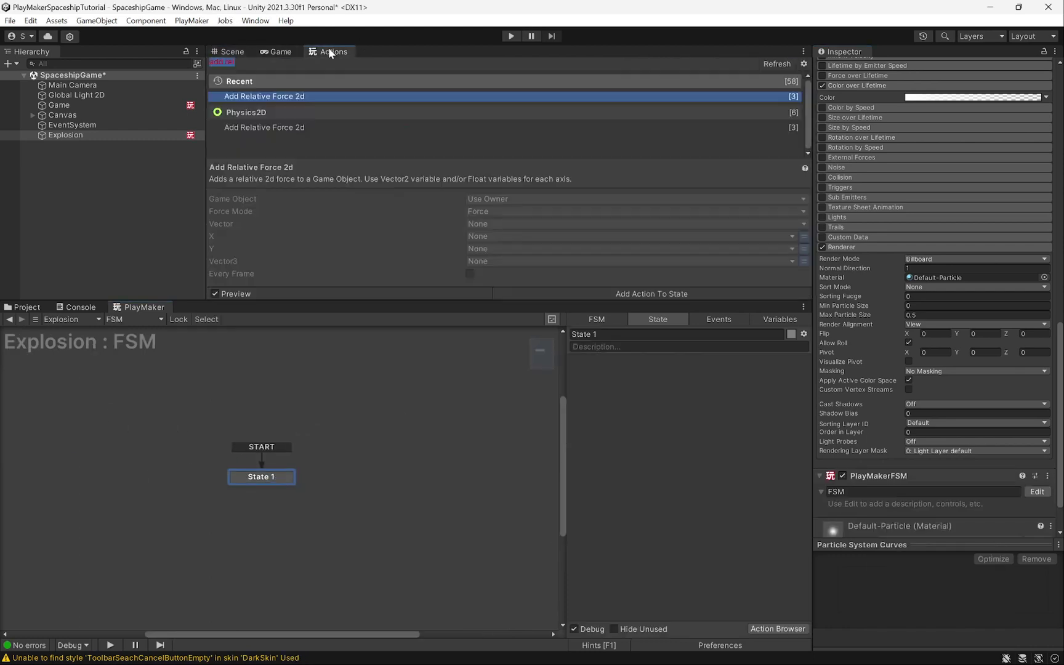
text(partic)
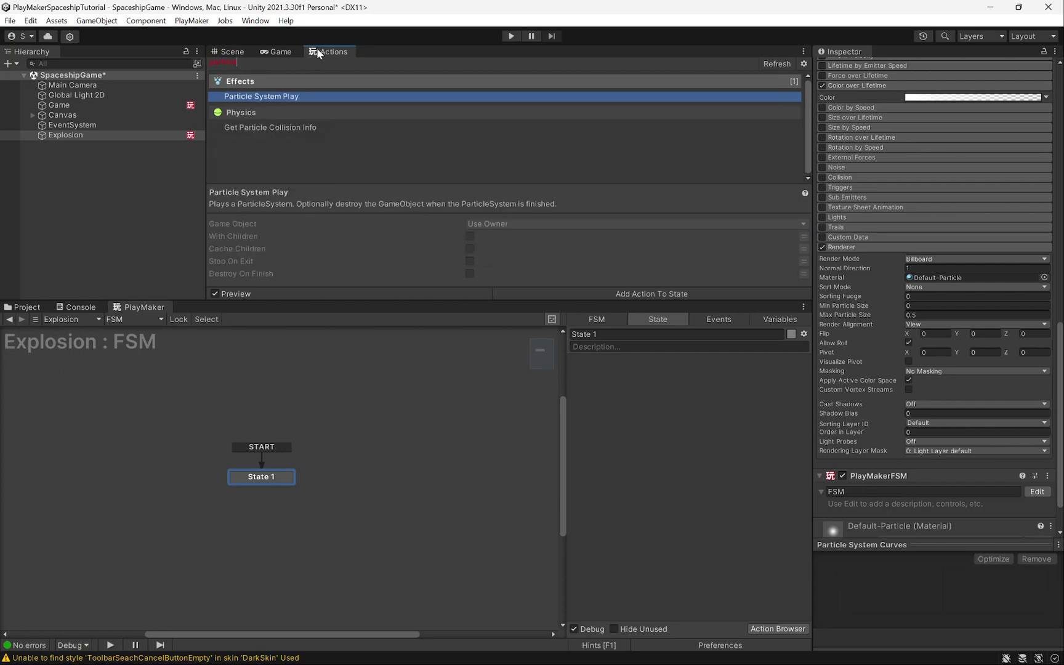
double_click(268, 97)
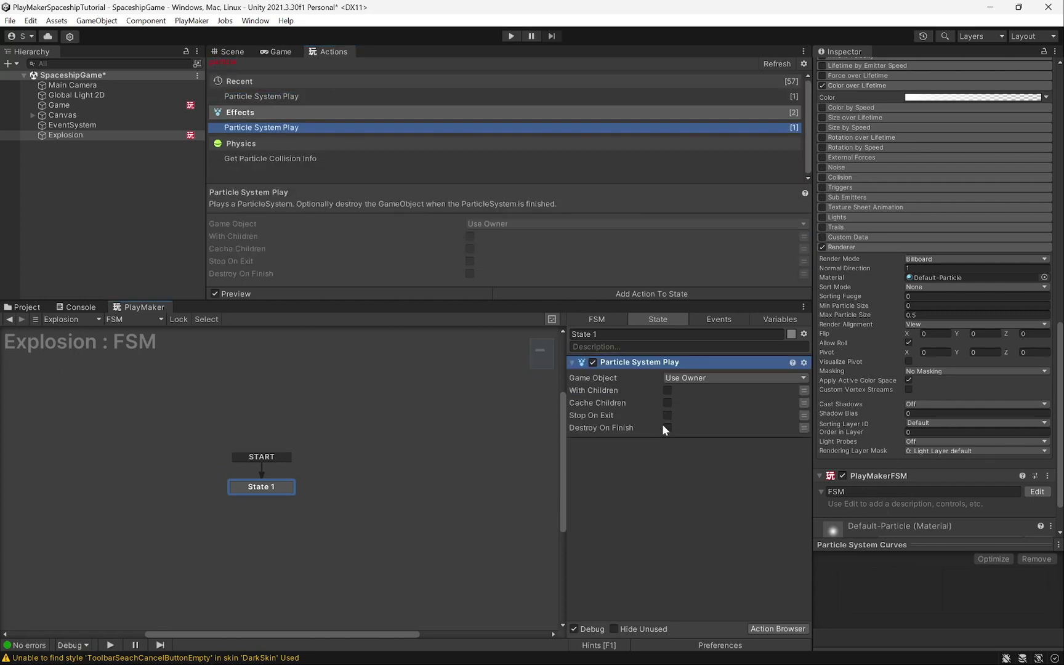
click(683, 514)
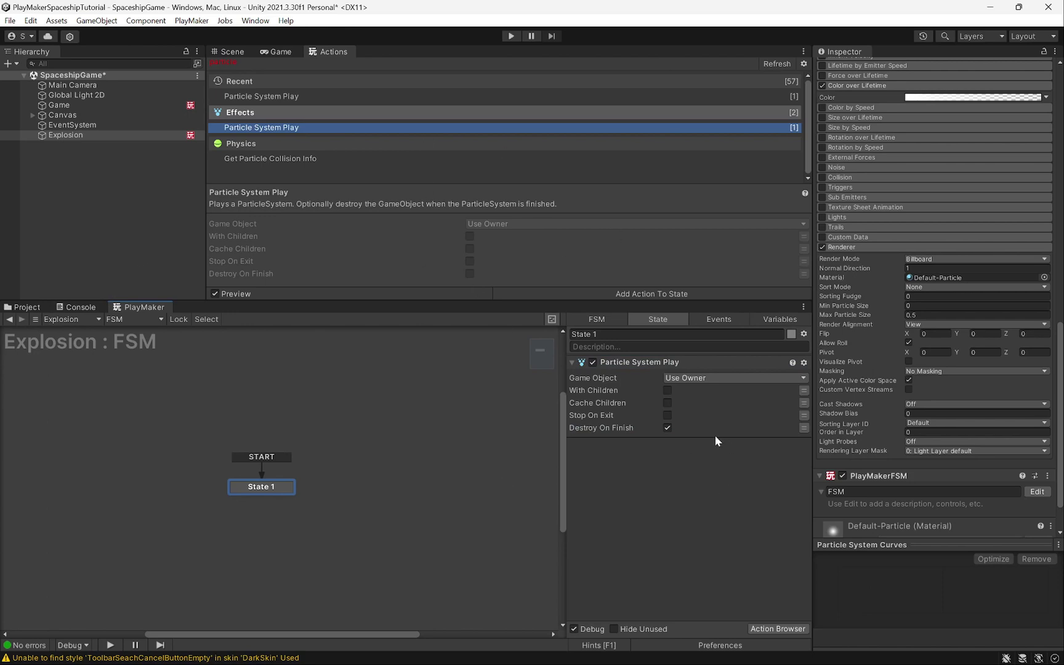
key(ctrl+s)
Step: Create a prefab from the Explosion object in the 03_Prefabs folder and return to the scene view
click(35, 308)
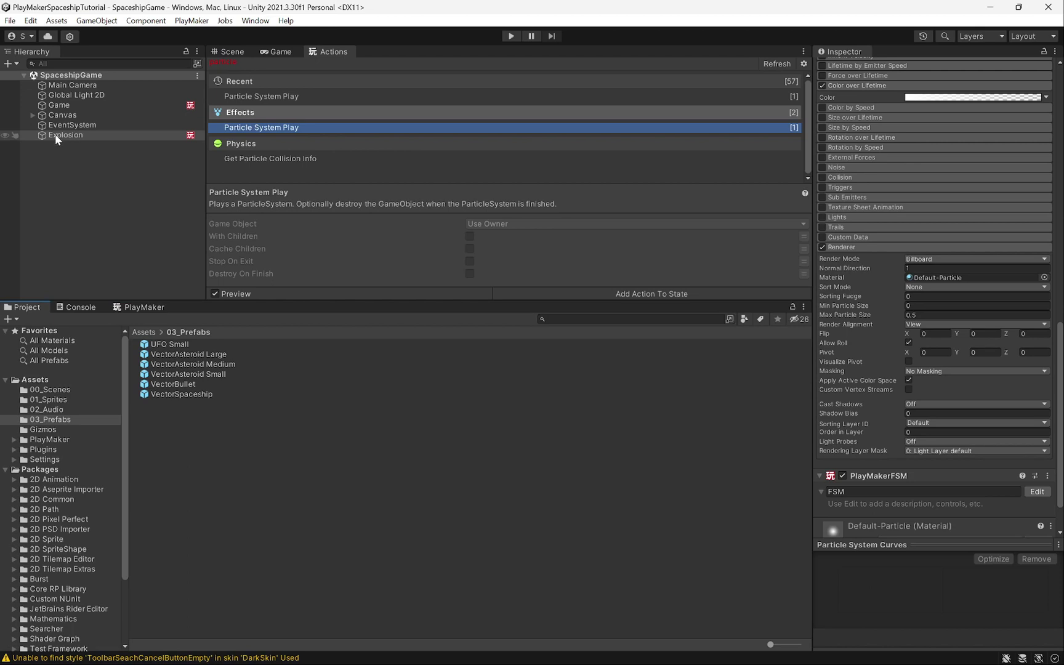
drag(55, 134, 294, 393)
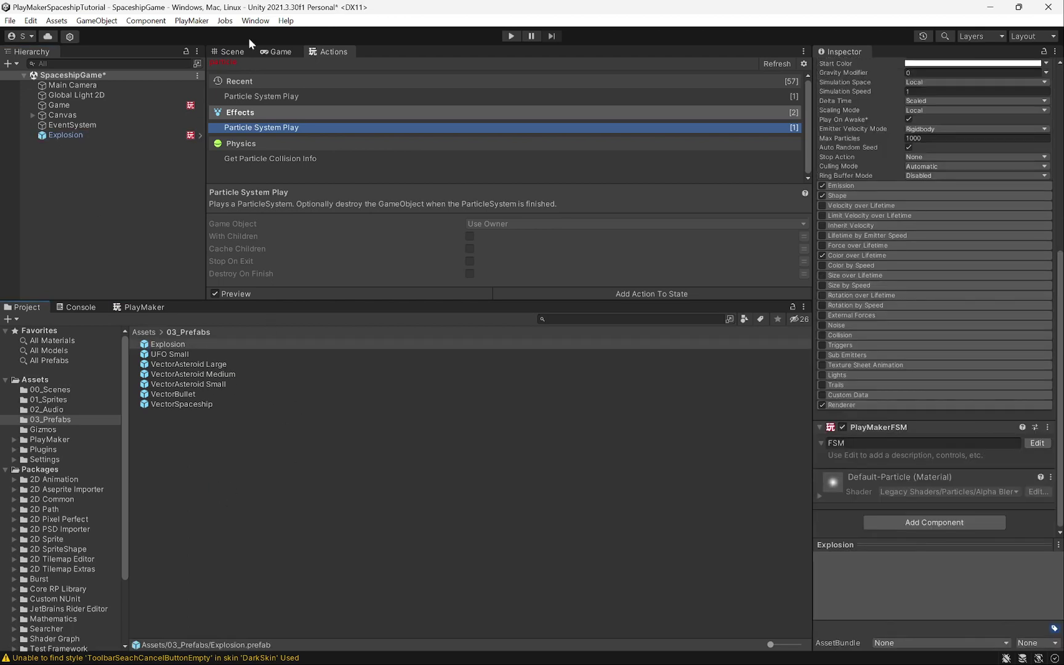
click(232, 52)
scroll(437, 193, down, 5)
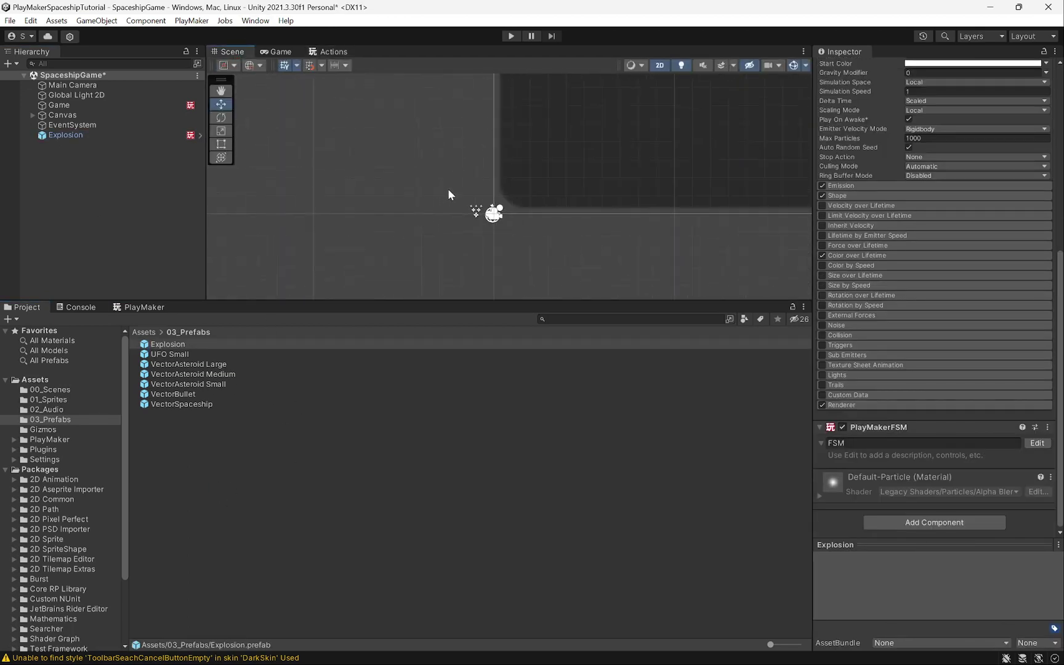
scroll(433, 199, down, 2)
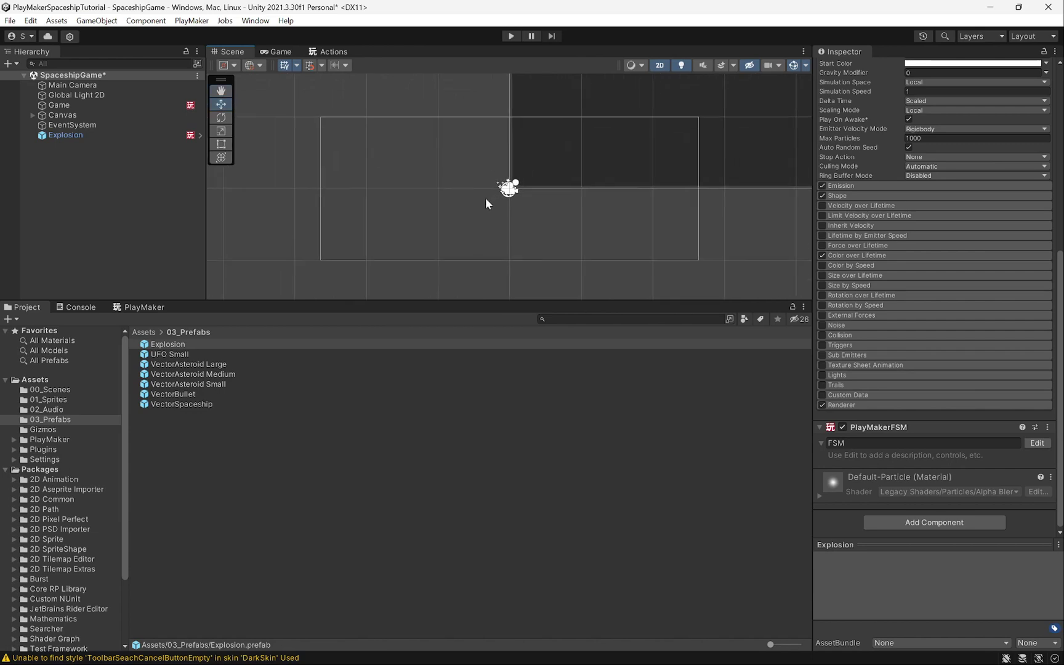
Step: Delete the Explosion object from the scene hierarchy and save the scene
click(67, 136)
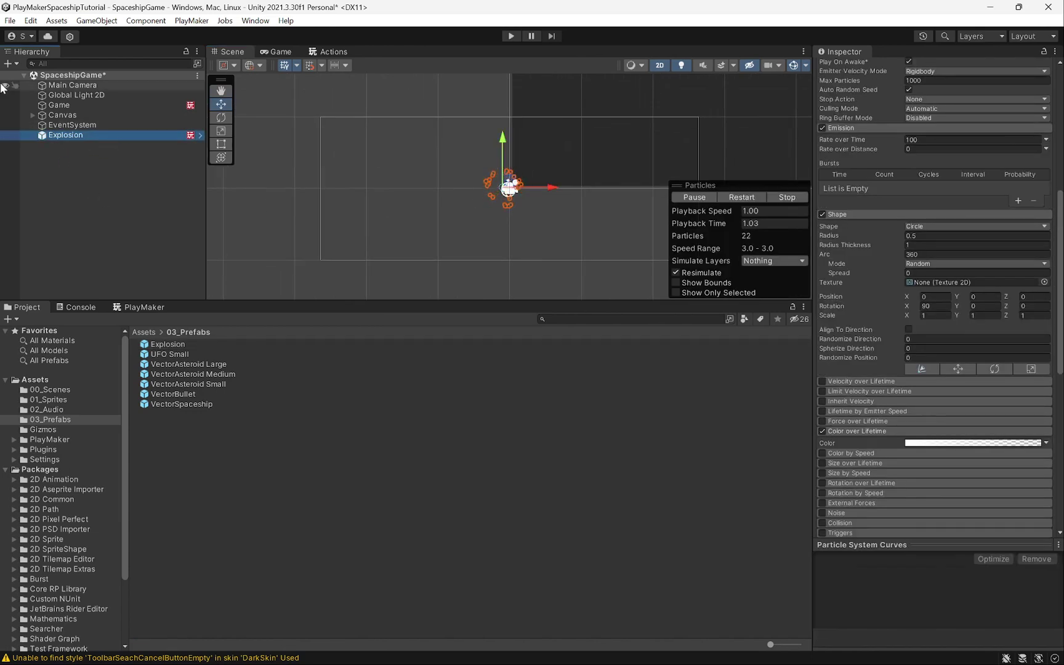
key(Delete)
key(ctrl+s)
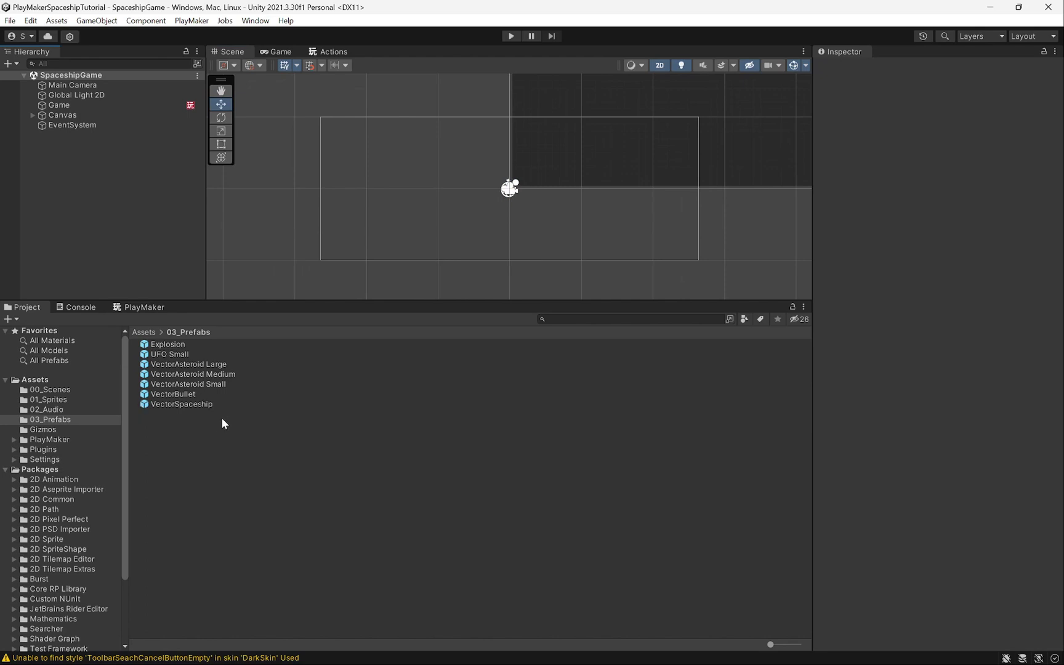
Step: Open the VectorAsteroid Medium prefab and select the DESTROY state in its Asteroid FSM template for editing
click(164, 363)
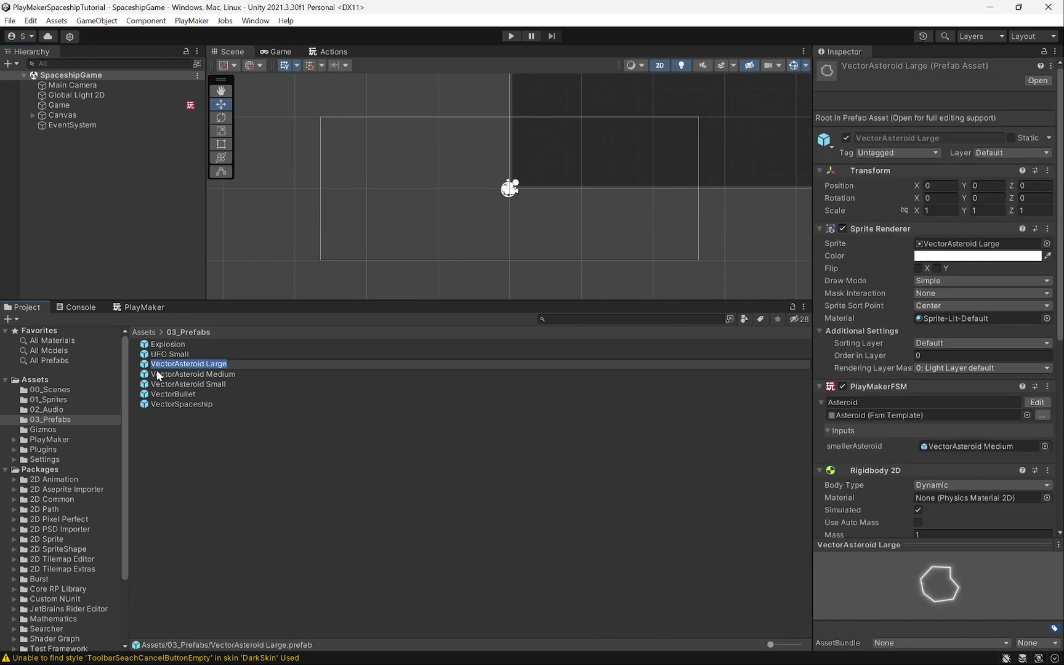
double_click(146, 375)
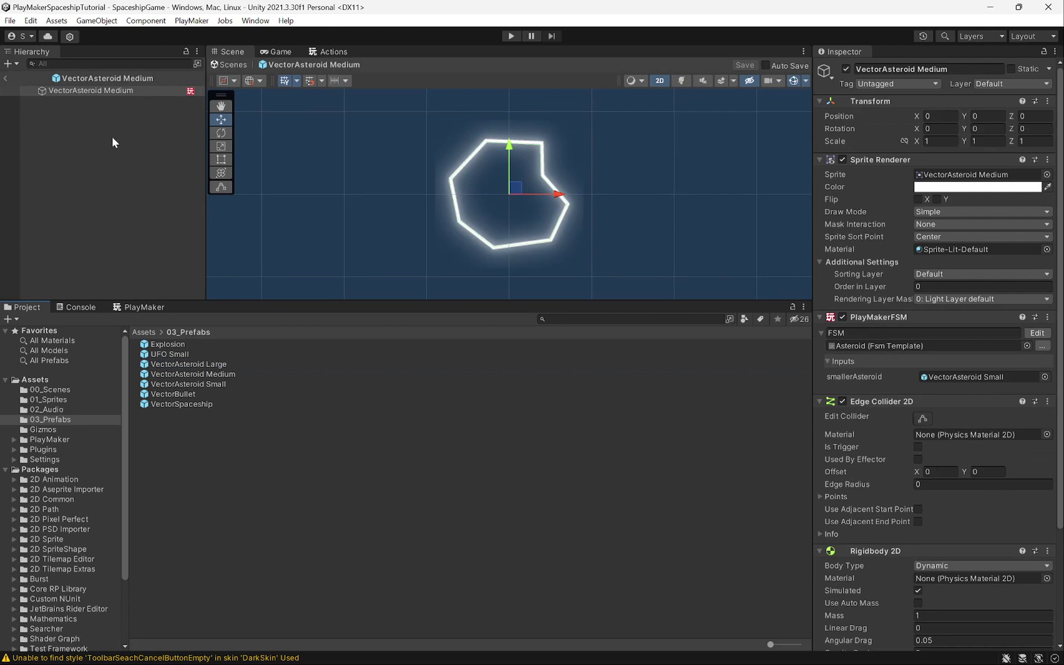
click(141, 308)
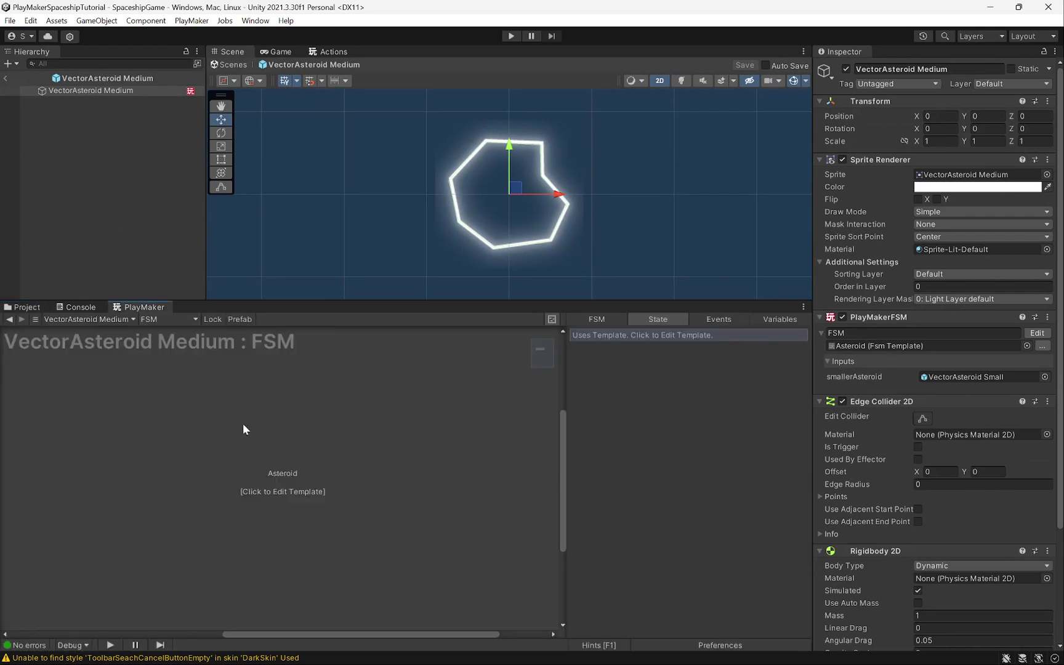
click(285, 477)
click(360, 478)
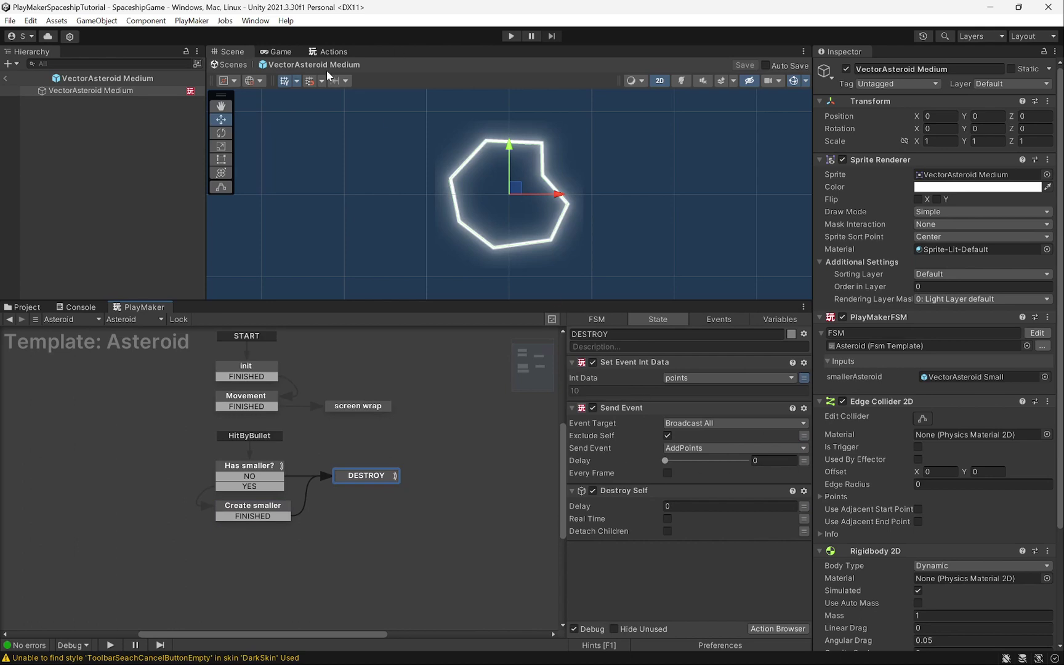
Step: Add a Create Object action as the first action of the Asteroid template's DESTROY state
click(329, 53)
text(create)
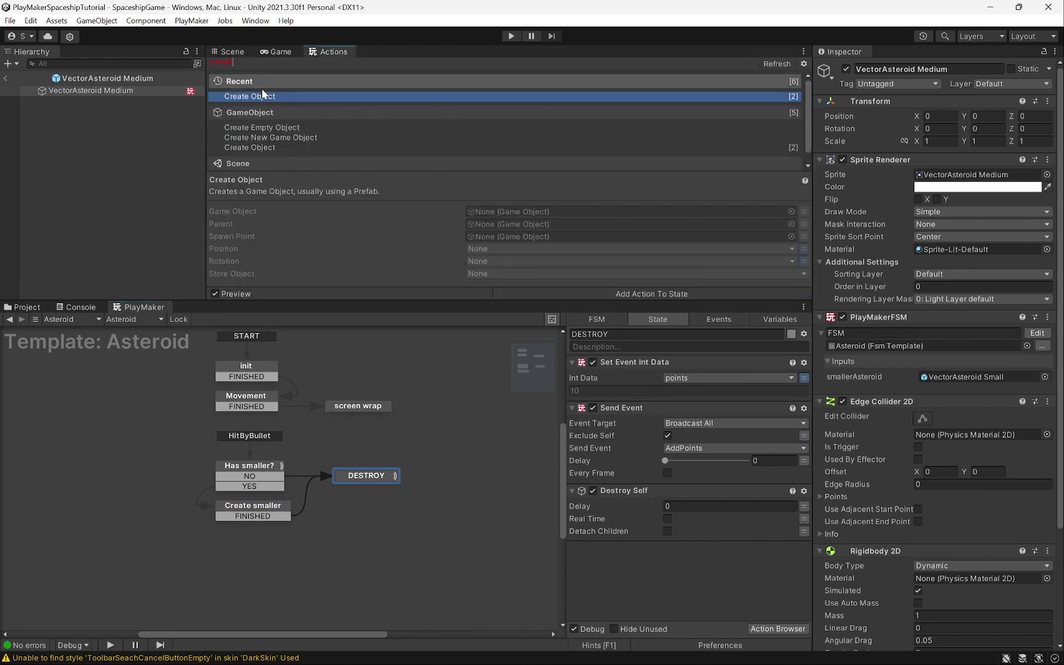
drag(306, 96, 644, 370)
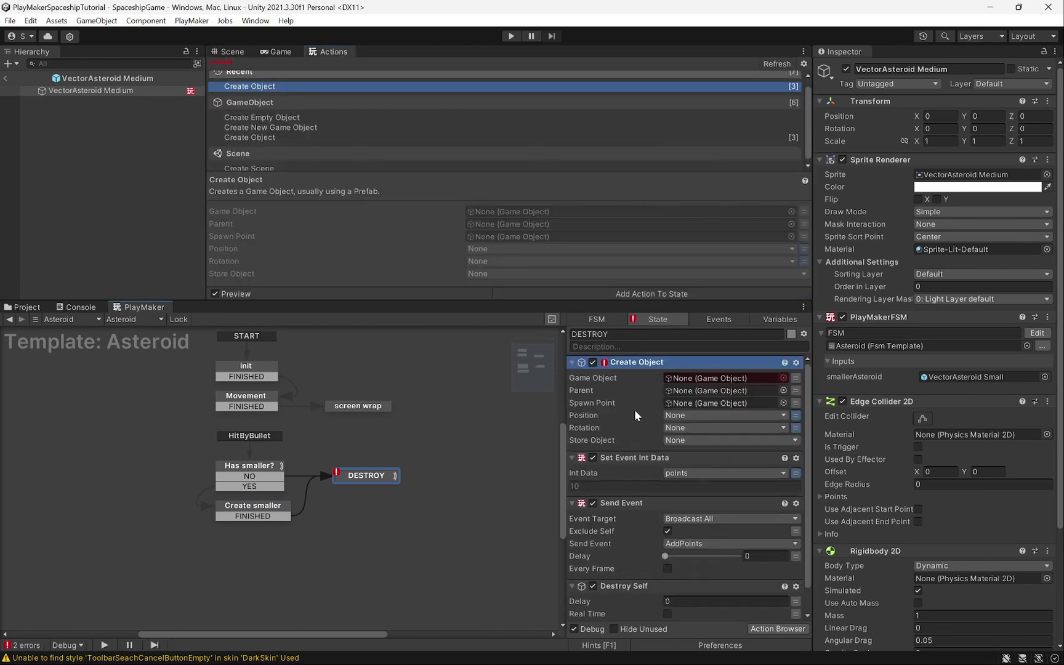
Step: Set the Create Object action's game object to the Explosion prefab and its spawn point to the ThisAsteroid variable
click(783, 379)
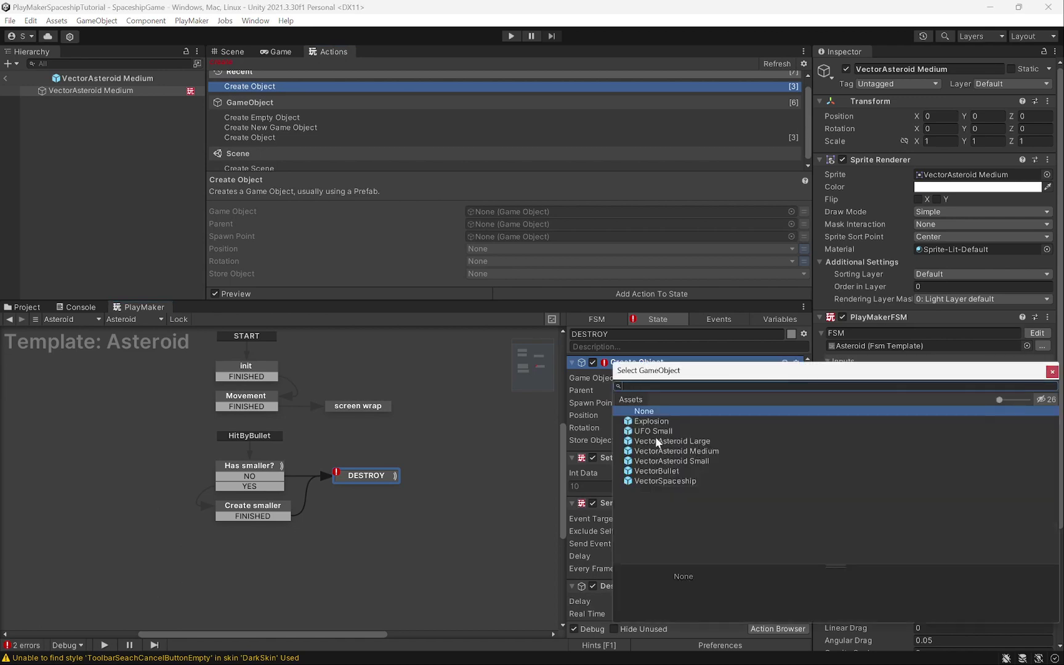
double_click(638, 422)
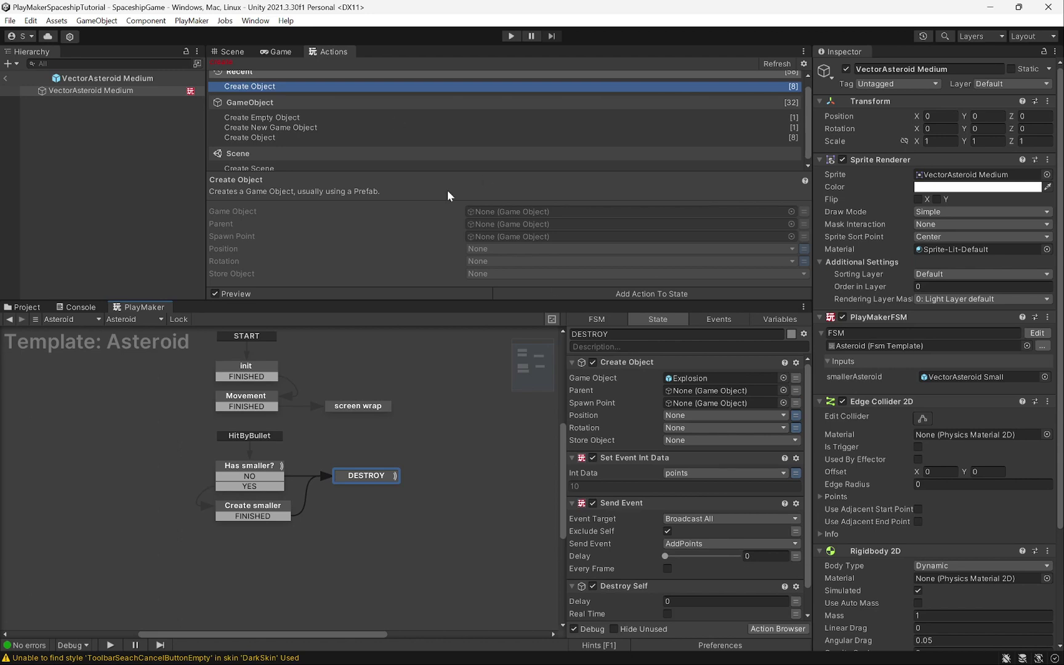
click(795, 403)
click(681, 404)
click(723, 448)
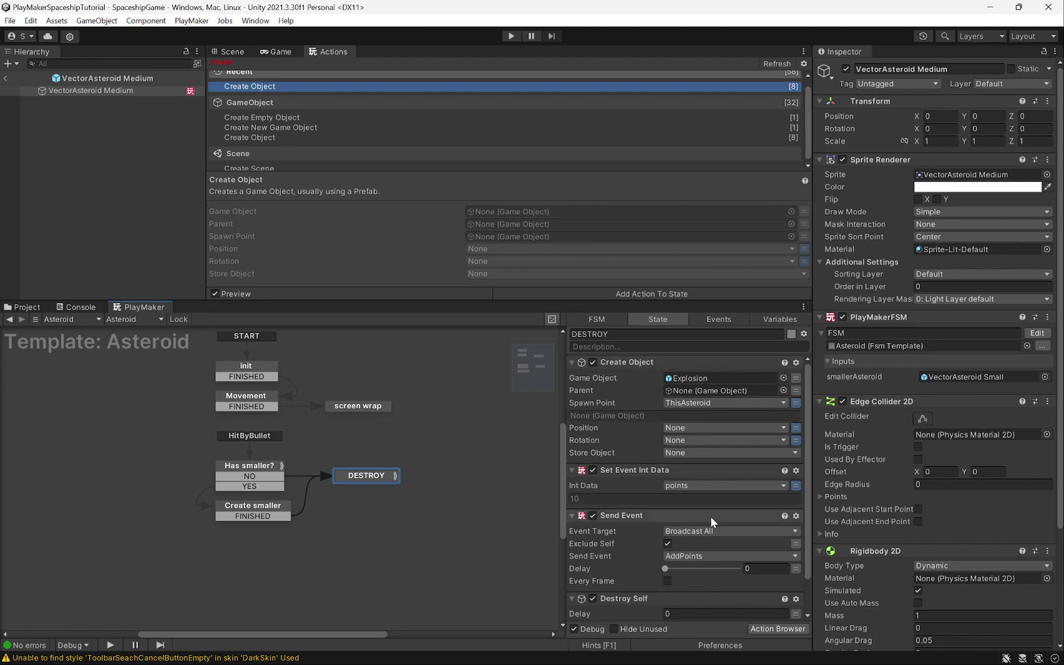
Step: Open the UFO Small prefab and select the destroyed state in the UFO template behind its Move FSM
click(33, 309)
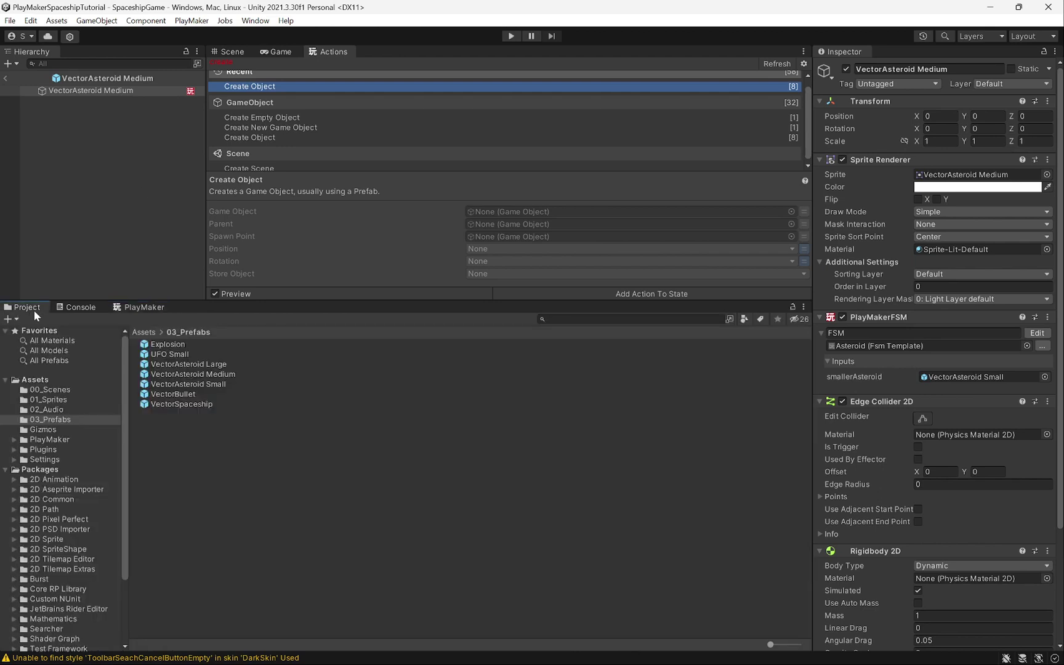
double_click(148, 354)
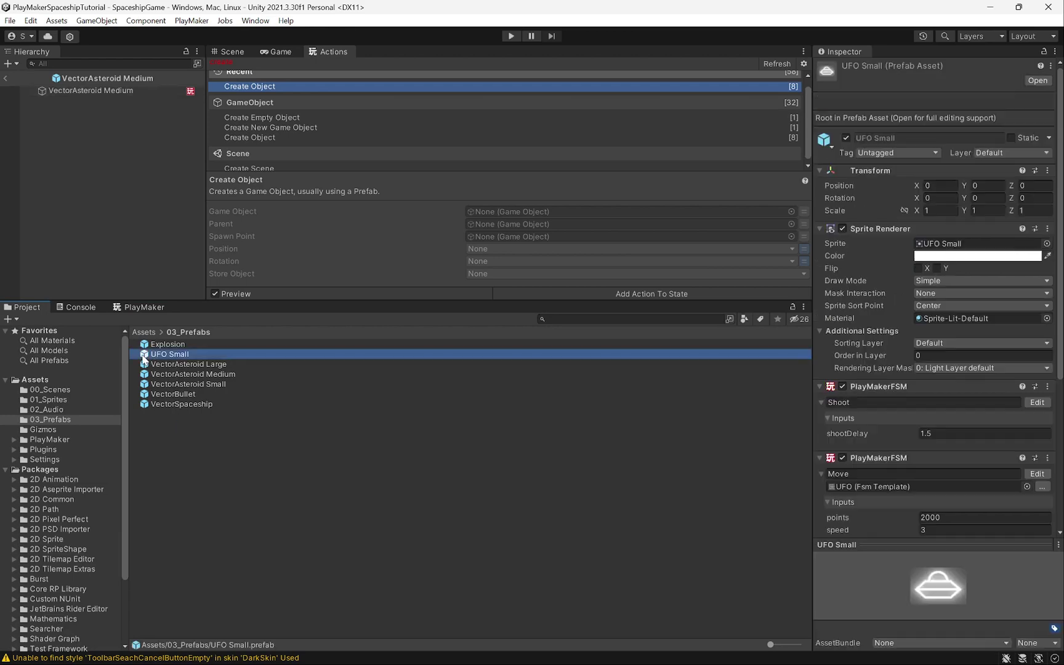
click(138, 307)
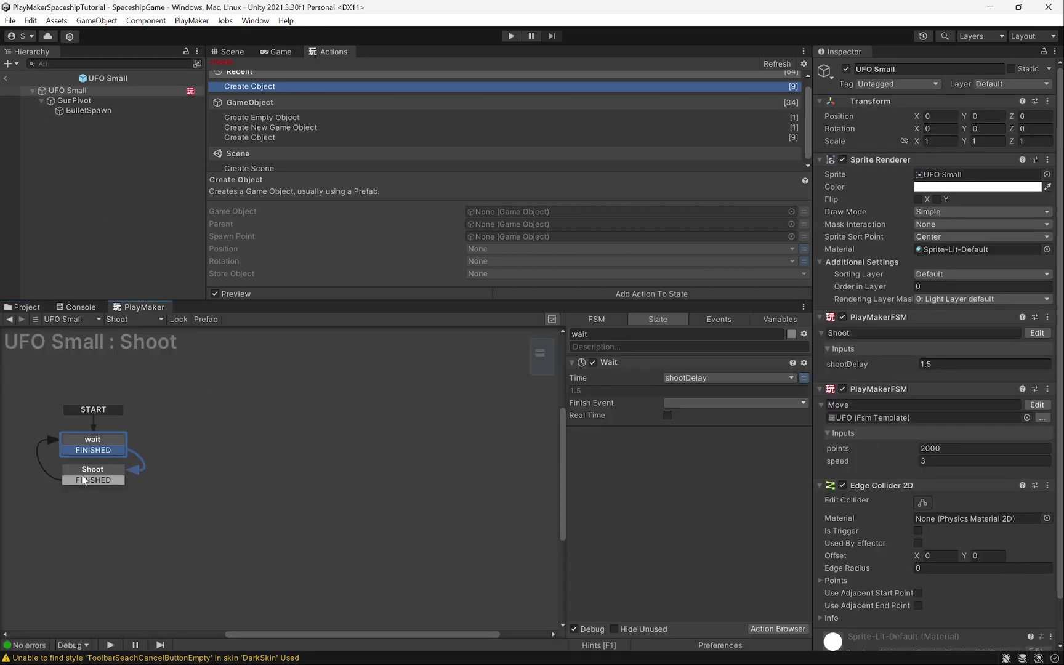
click(131, 319)
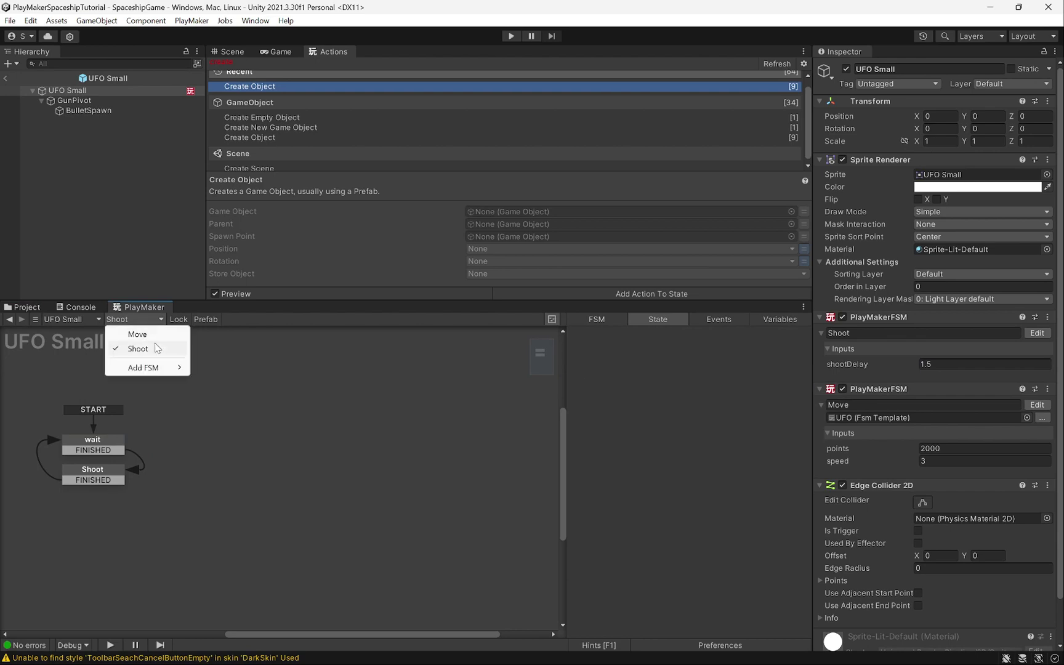
click(141, 334)
click(282, 492)
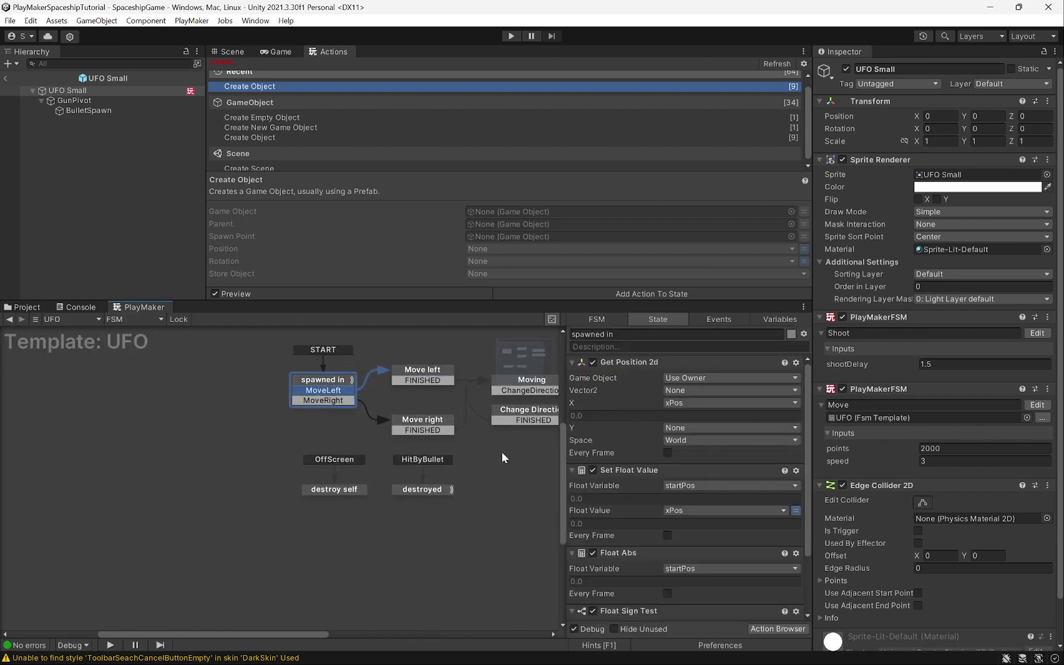
click(310, 497)
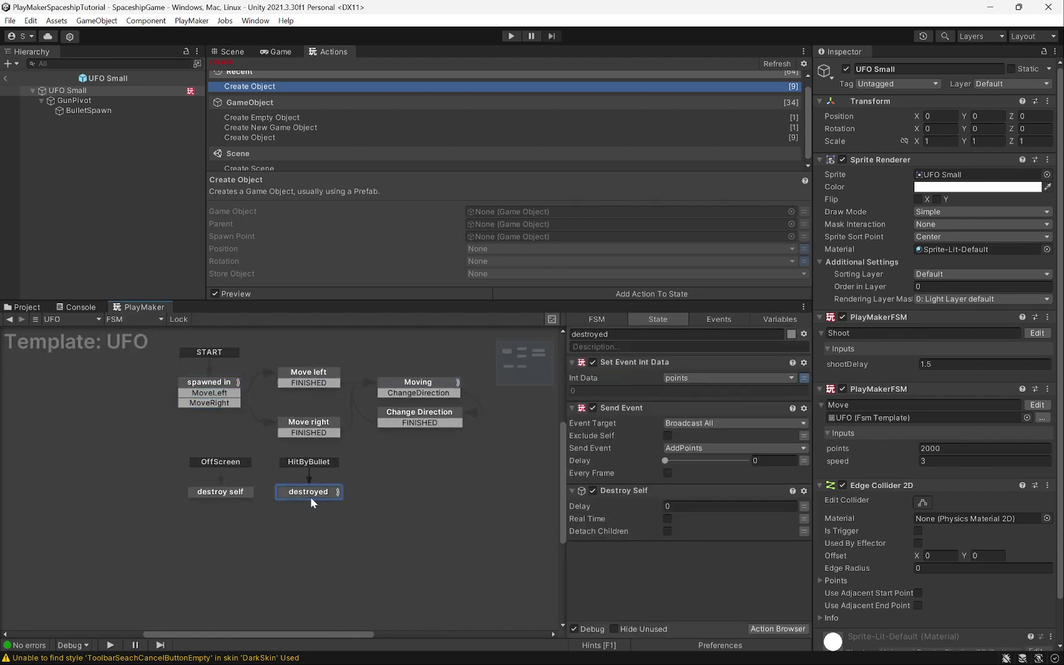
Step: Add a Create Object action as the first action of the UFO template's destroyed state, with the Explosion prefab as game object
double_click(247, 93)
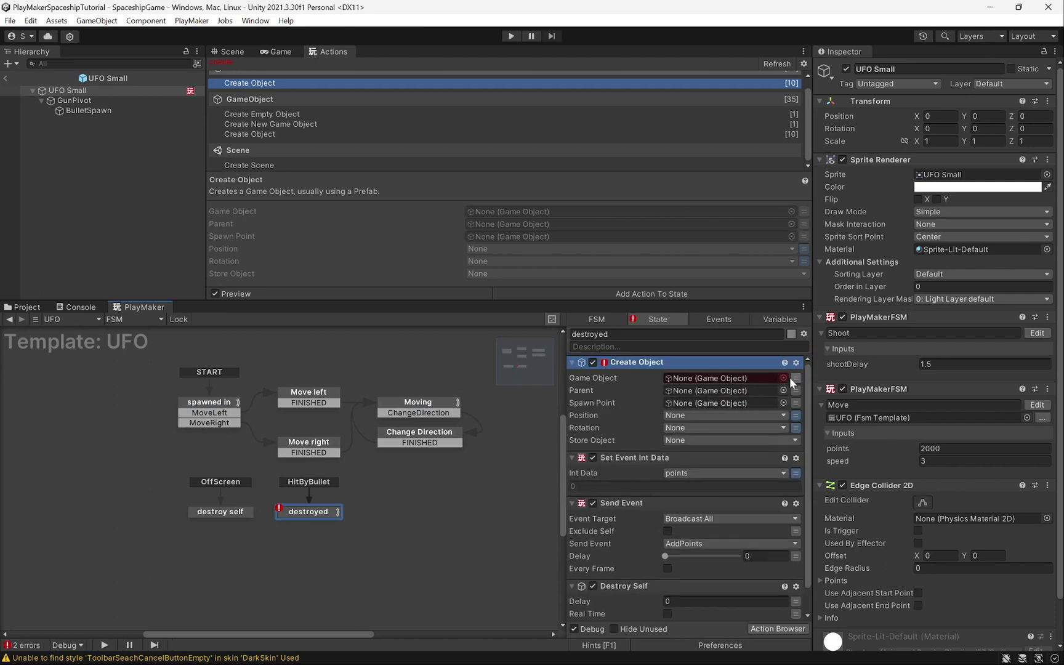
click(784, 379)
double_click(653, 421)
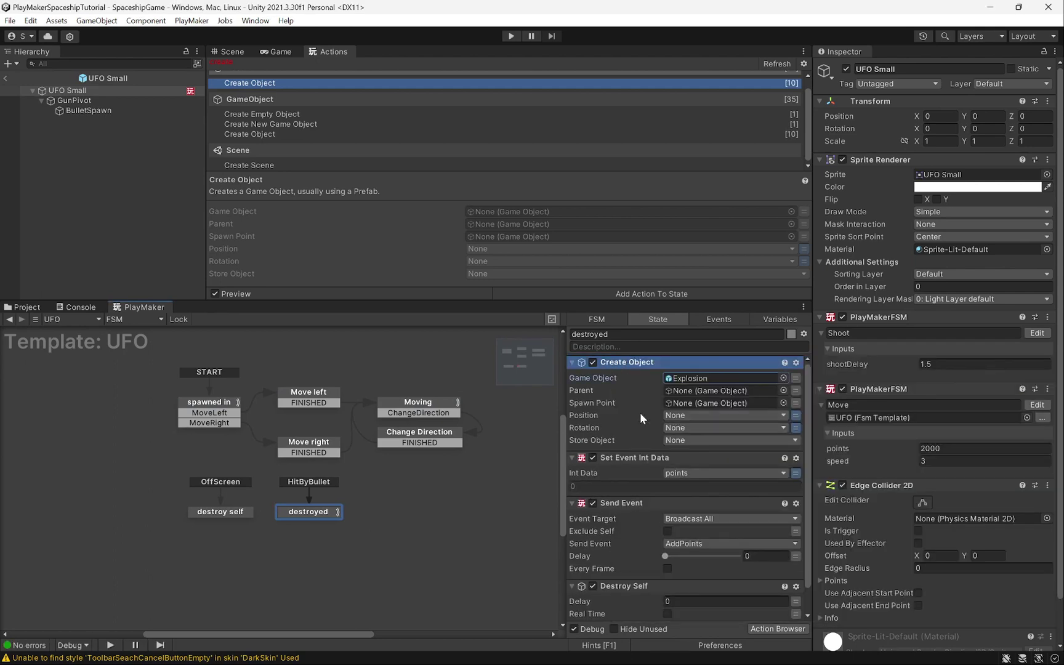
Step: Set the Create Object action's spawn point to a new variable named ThisUFO
click(796, 403)
click(739, 402)
click(696, 441)
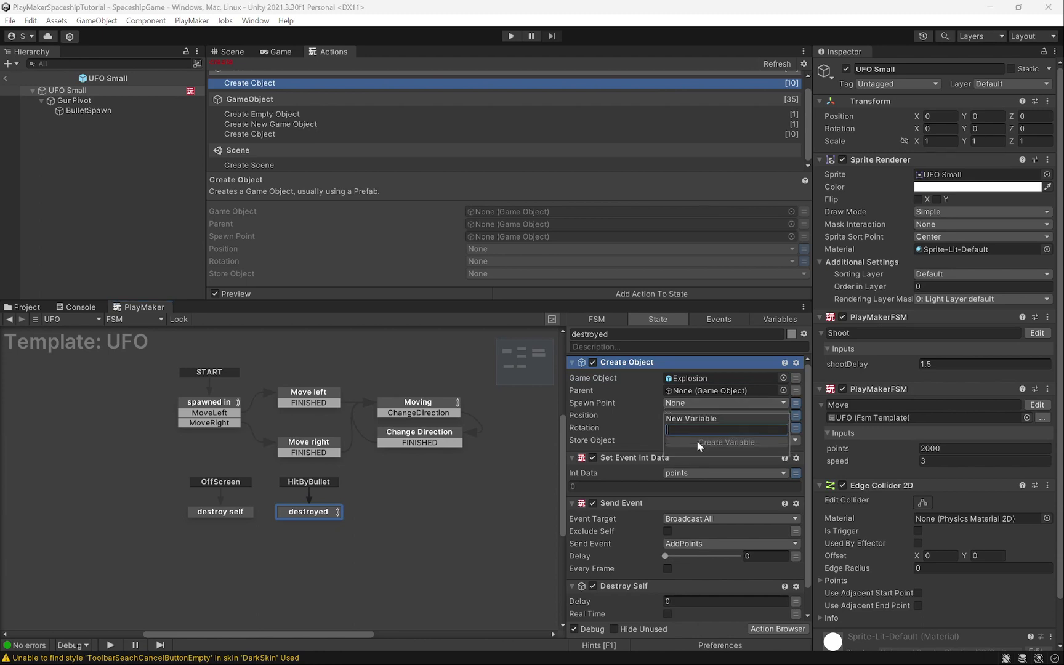
text(ThisUFOP)
key(BackSpace)
click(696, 441)
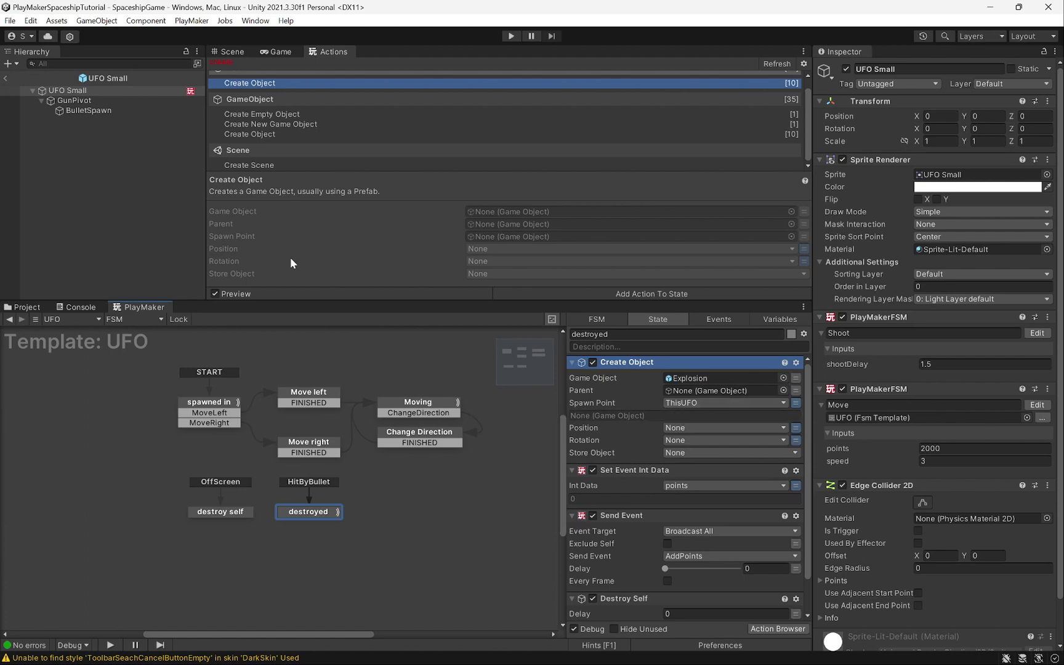
Step: Add a Get Owner action first in the UFO template's spawned in state and store the game object in ThisUFO
click(200, 407)
click(275, 65)
text(get owqner)
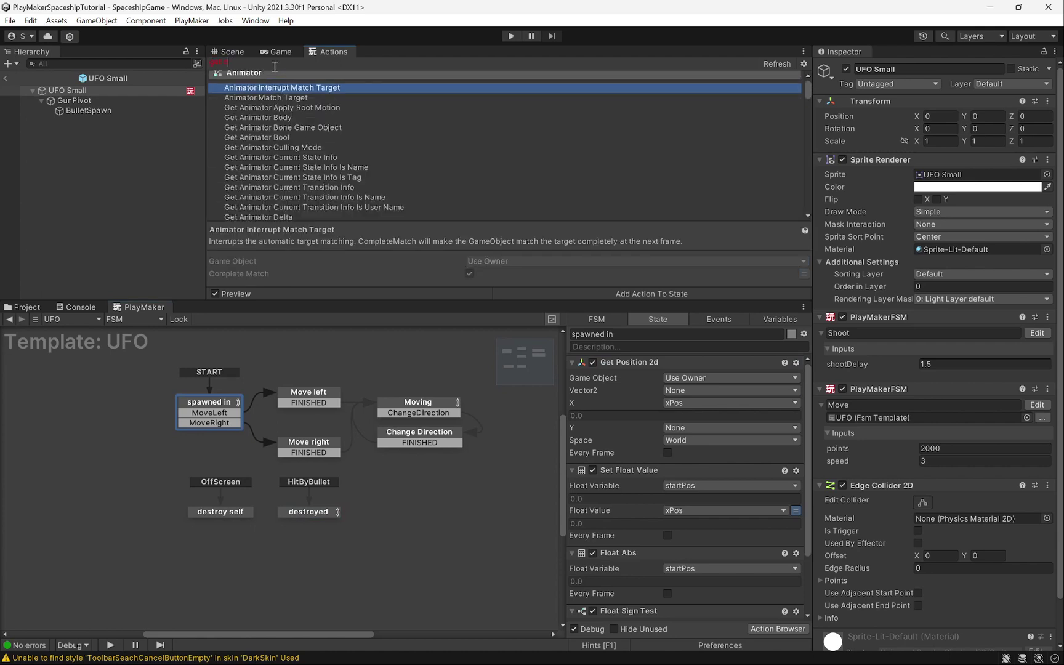
key(BackSpace)
key(BackSpace)
text(ner)
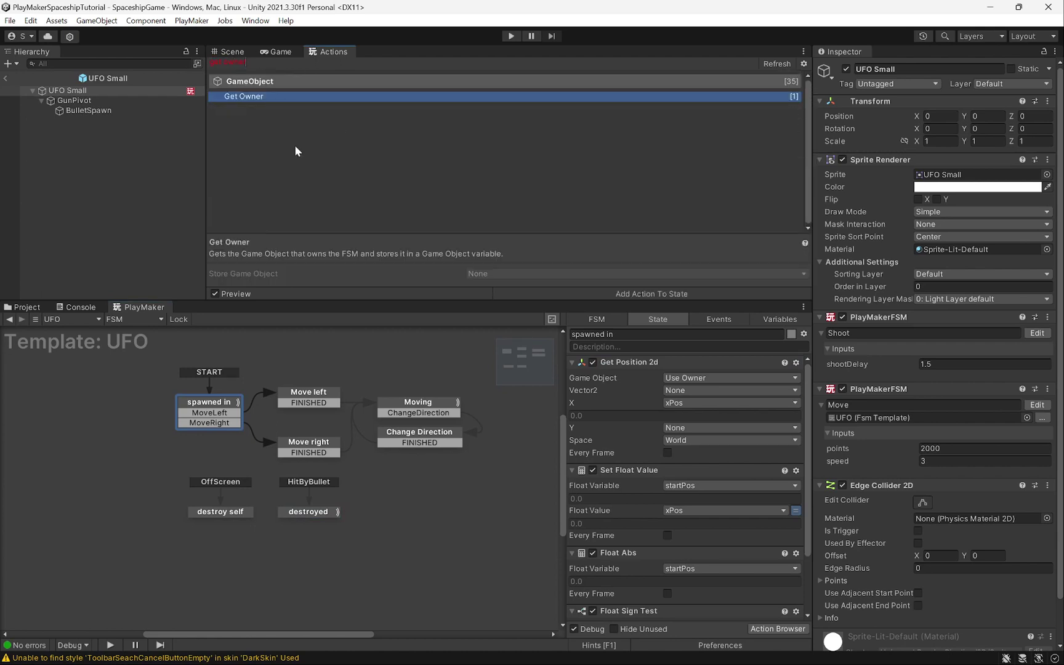
drag(241, 96, 629, 383)
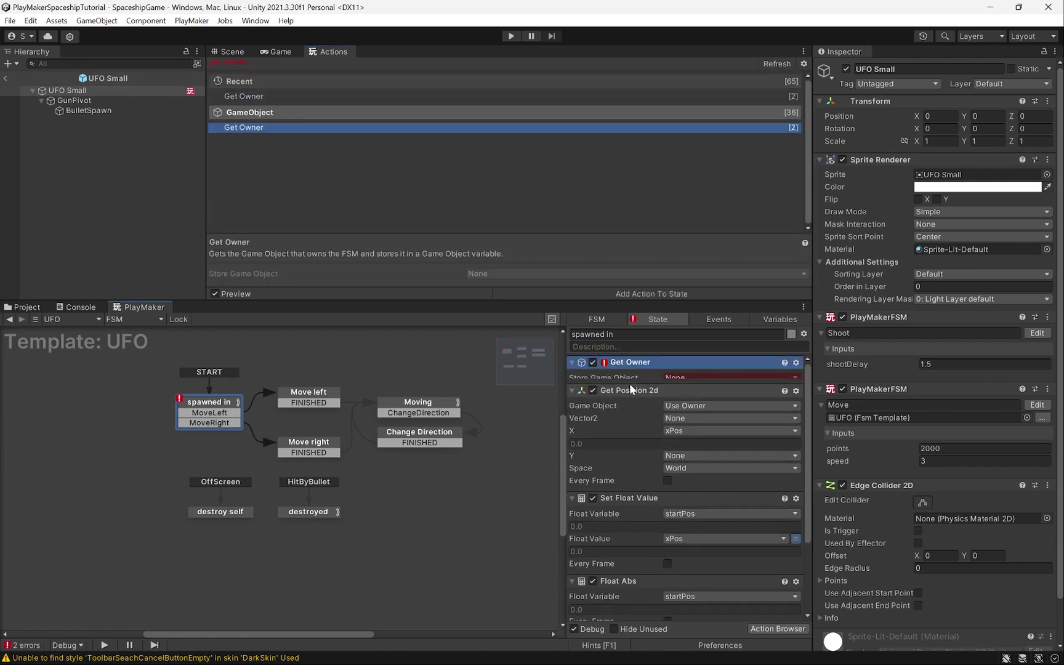
click(690, 377)
click(704, 405)
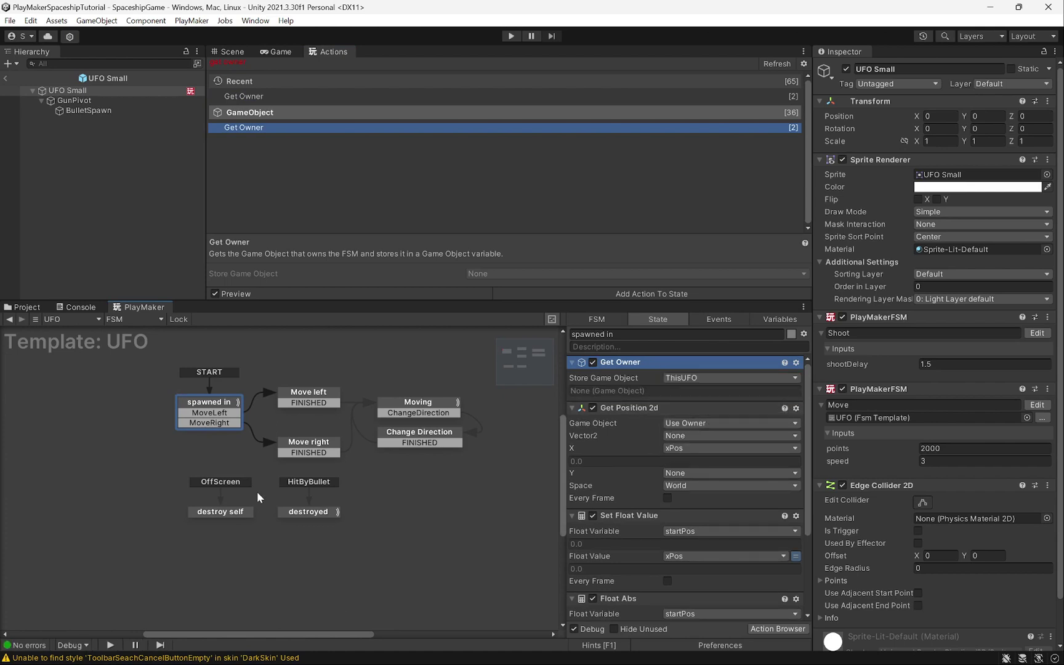
click(308, 512)
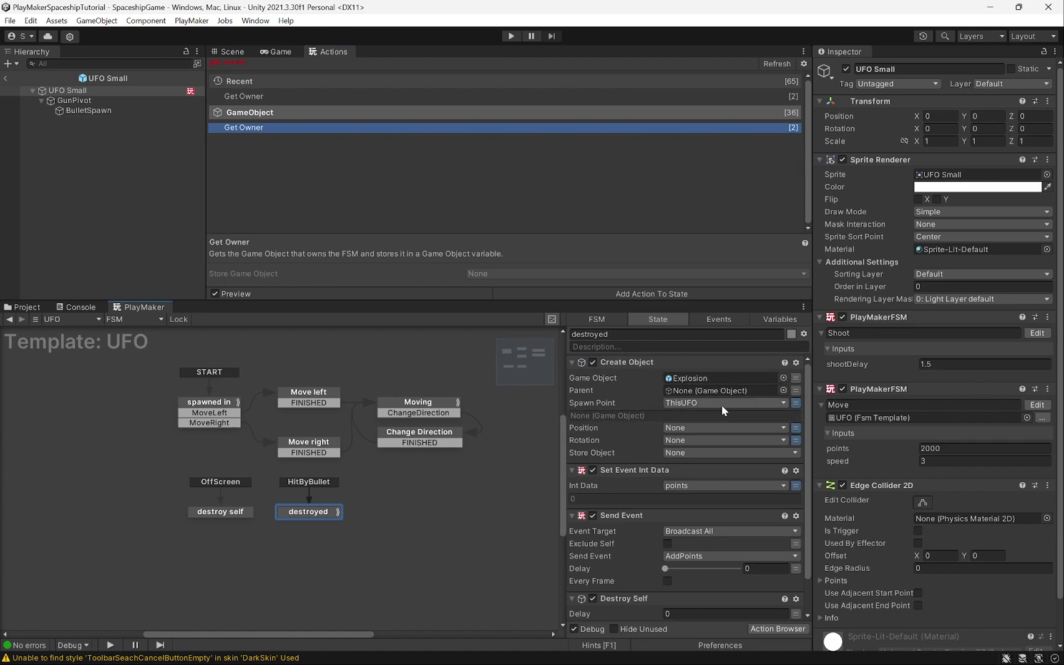
Step: Open the VectorSpaceship prefab and select the Hit by bullet / asteroid state in its Damage FSM
click(31, 307)
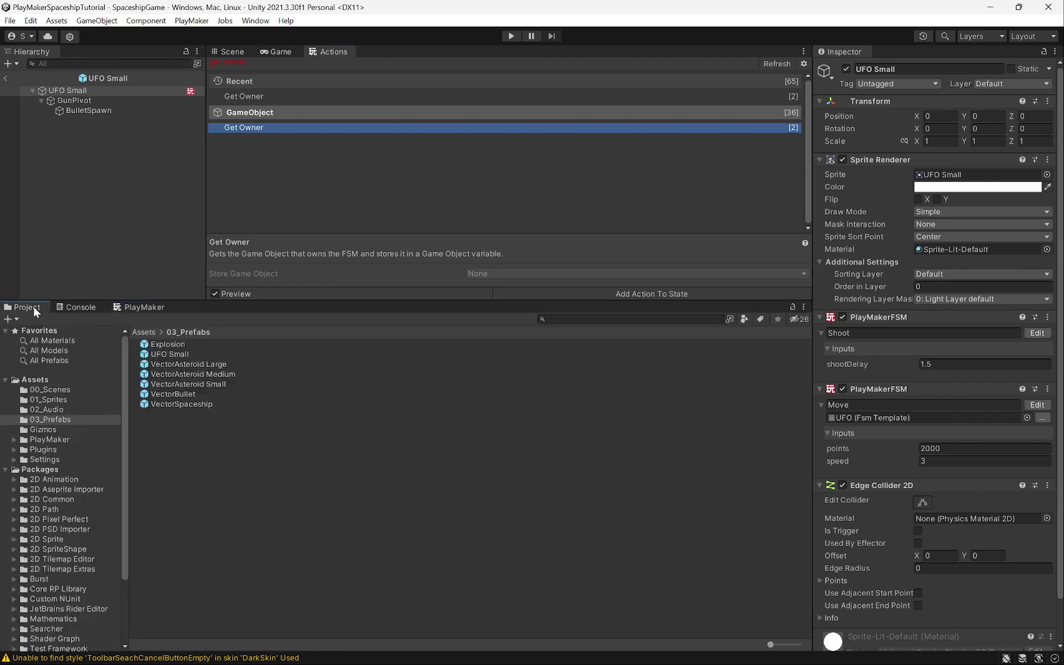
double_click(147, 405)
click(132, 308)
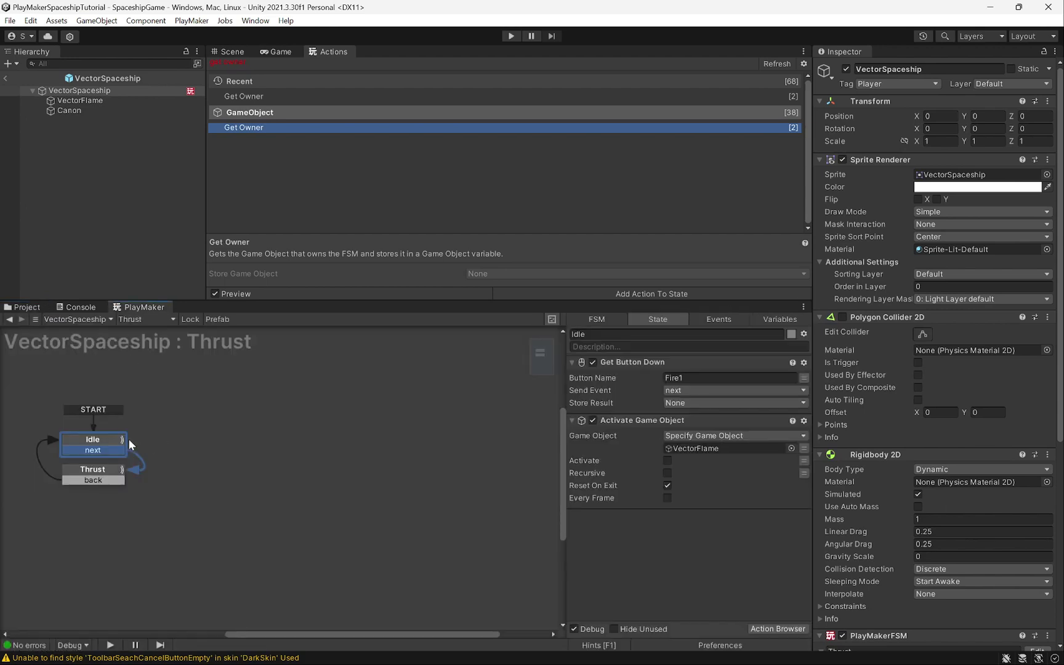
click(147, 320)
click(150, 334)
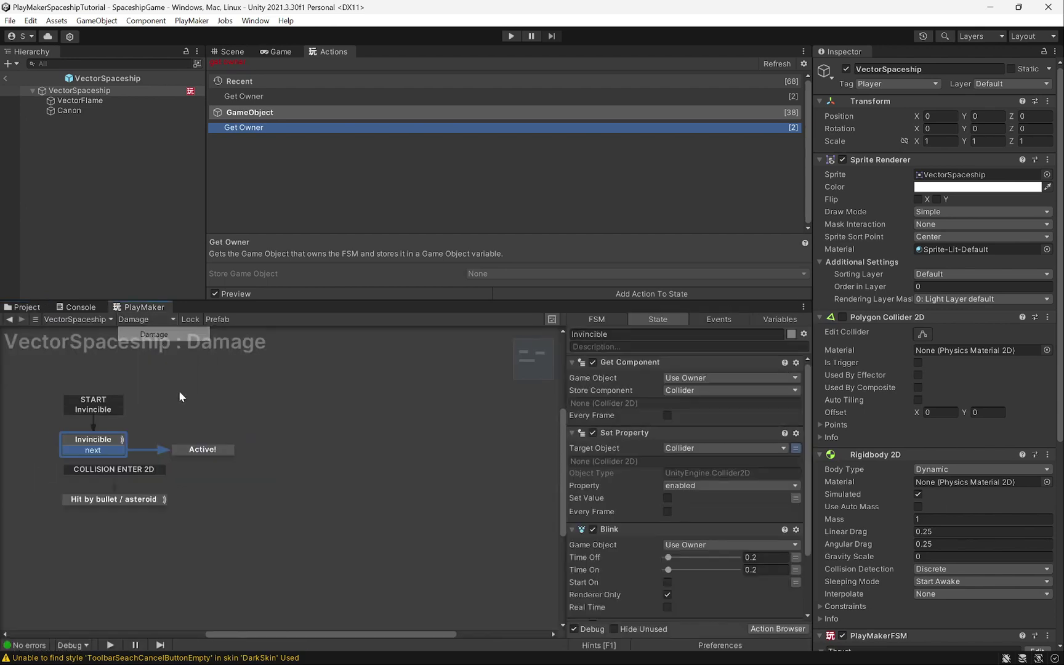
click(252, 499)
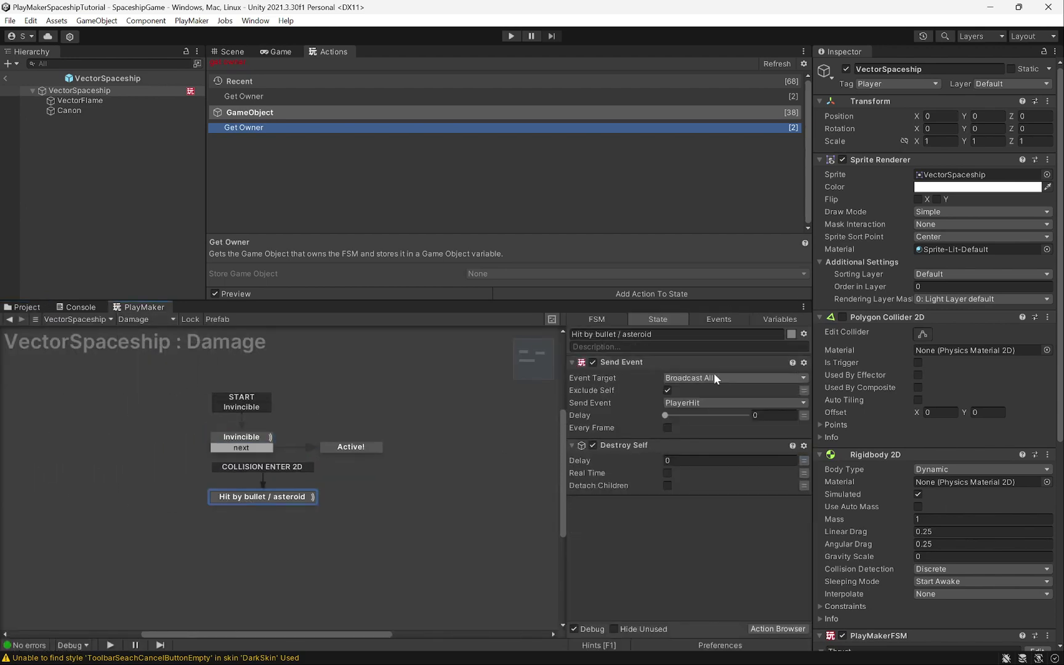
Step: Add a Create Object action as the first action of the spaceship's Hit by bullet / asteroid state
click(255, 63)
text(create o)
drag(259, 97, 606, 371)
Step: Set the spaceship's Create Object action to create the Explosion prefab with VectorSpaceship as its spawn point
click(791, 390)
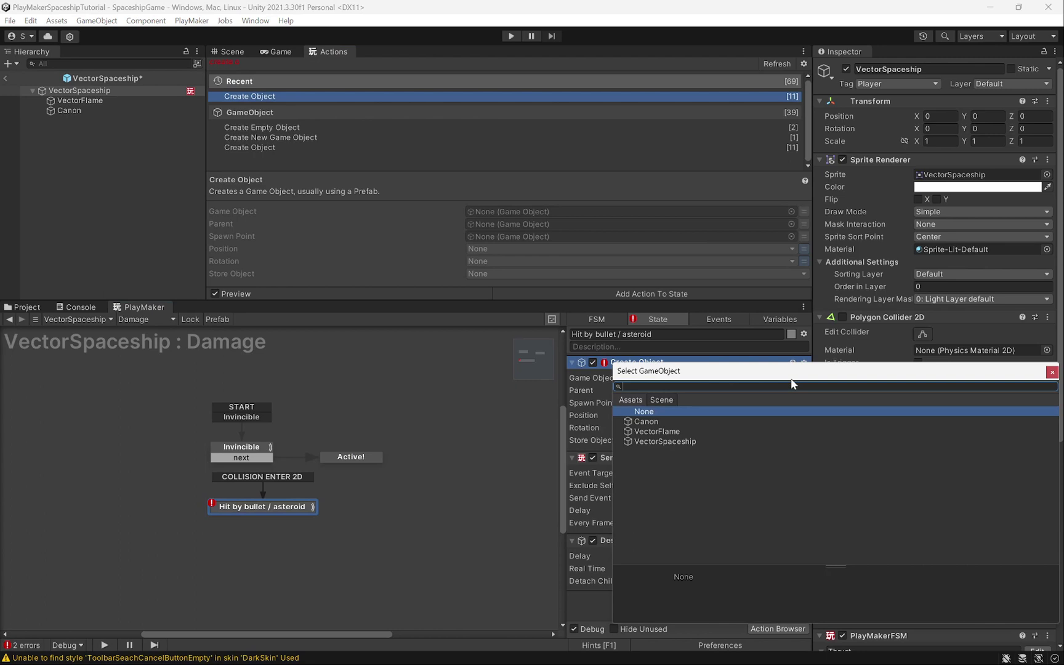
click(630, 400)
double_click(649, 422)
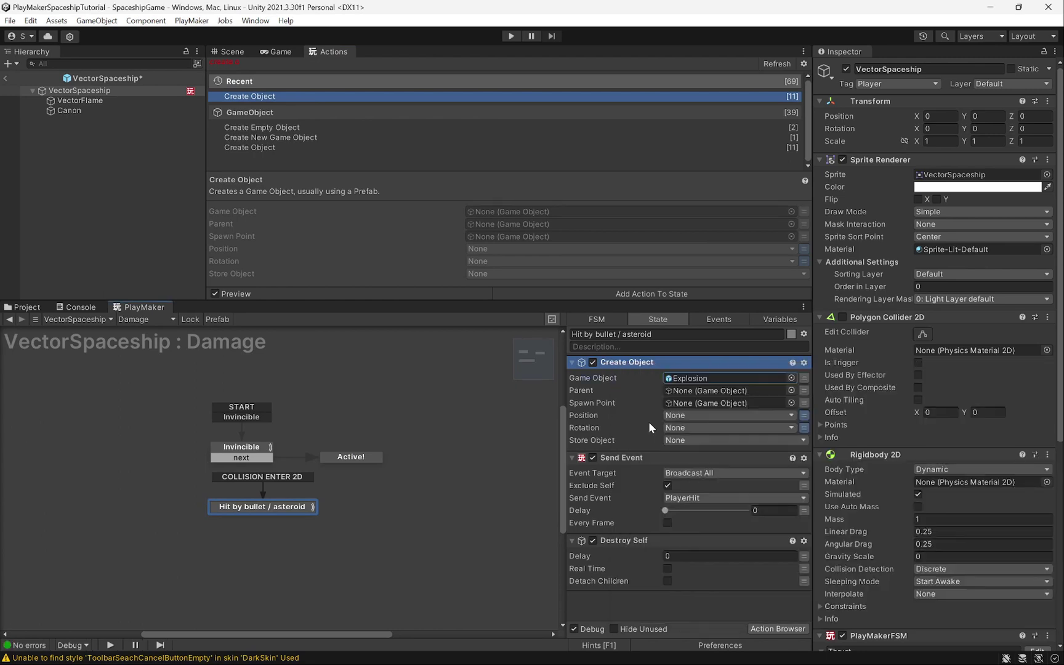
click(689, 403)
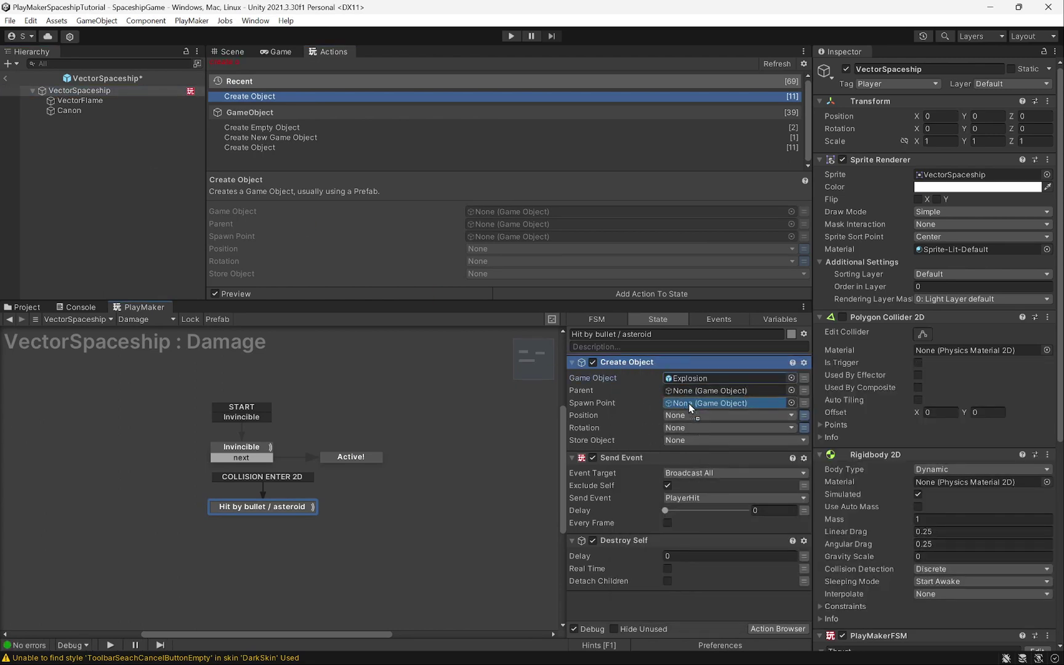
drag(689, 404, 689, 404)
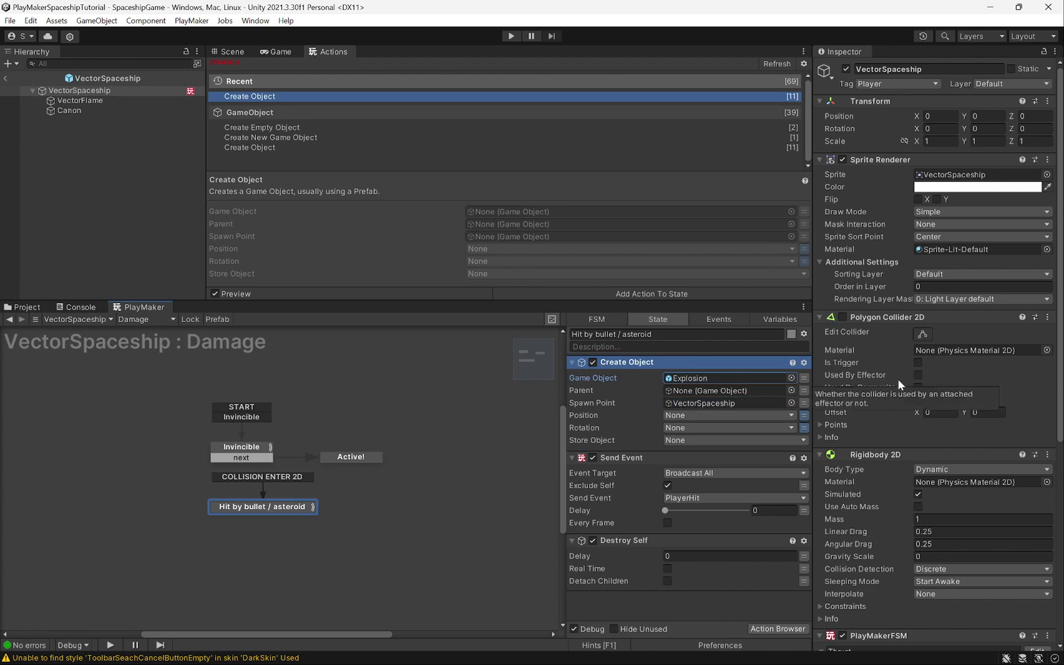
Step: Enlarge the Game view, play-test the game to check the explosions, and stop the playback
click(28, 308)
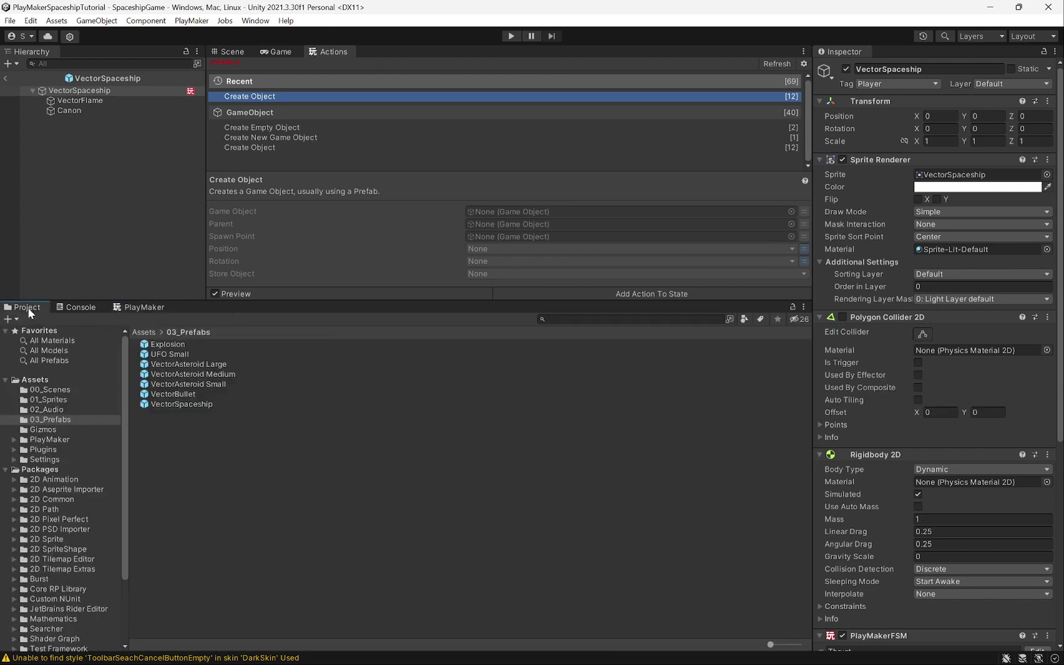
click(295, 53)
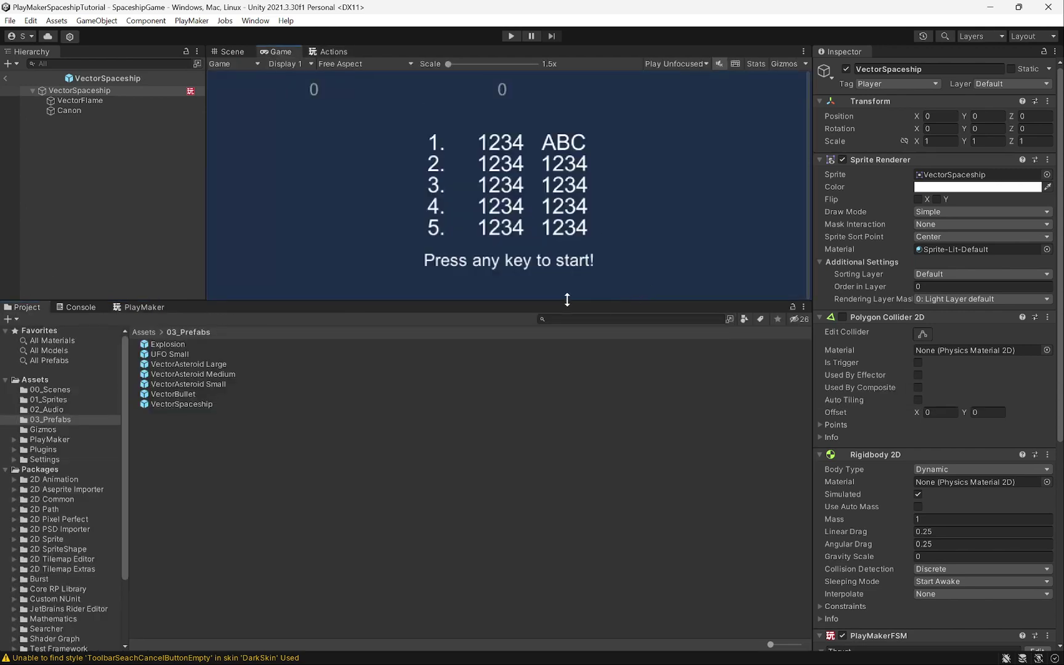
drag(567, 299, 591, 375)
click(512, 35)
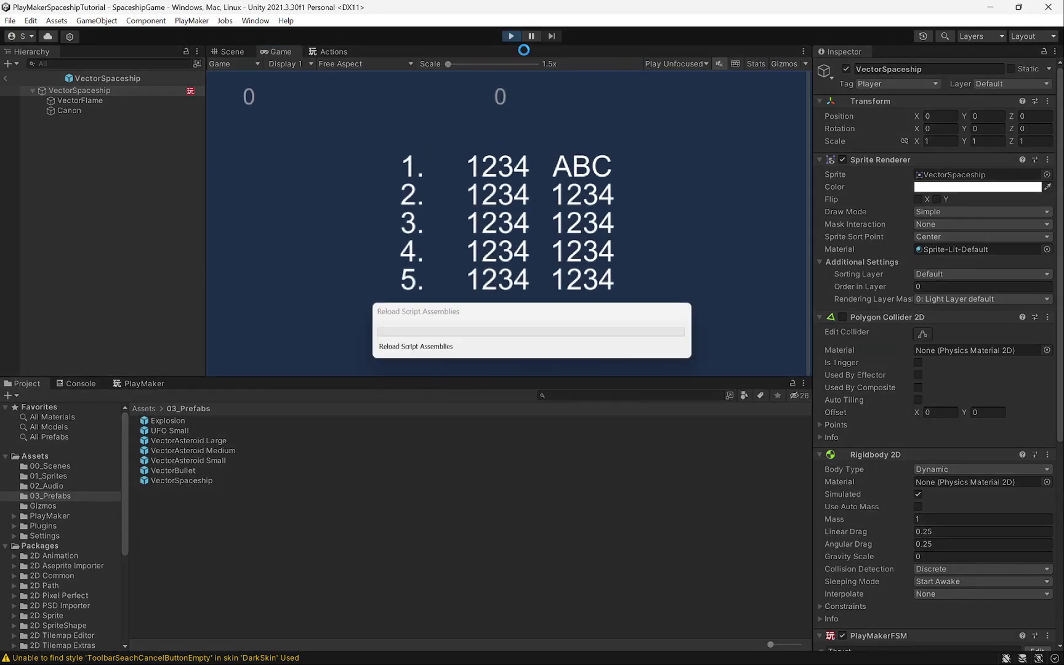
key(space)
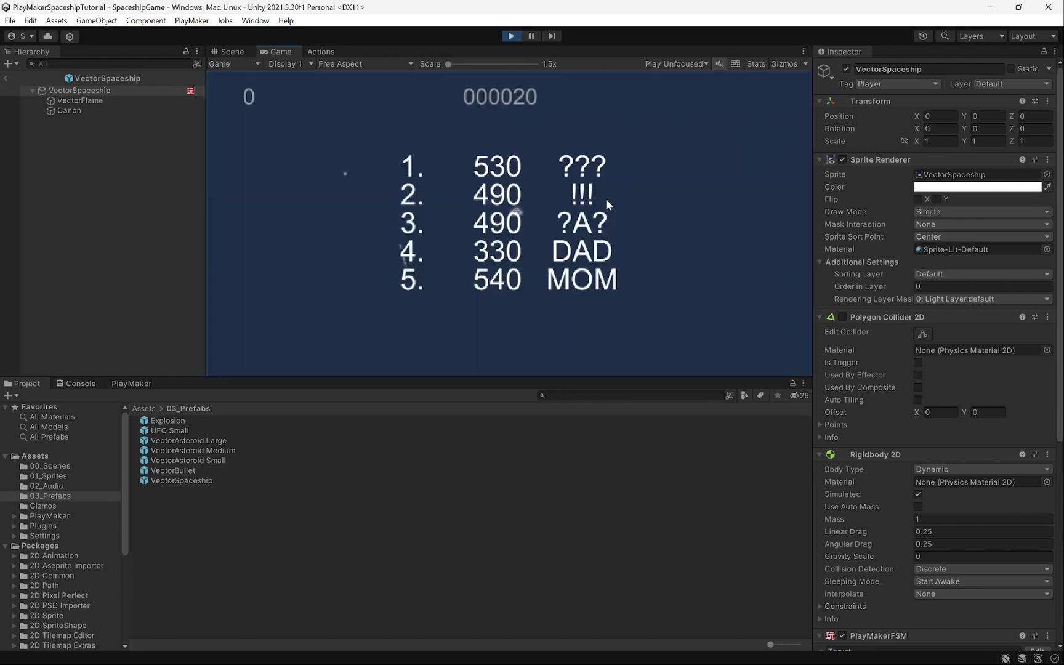
click(511, 36)
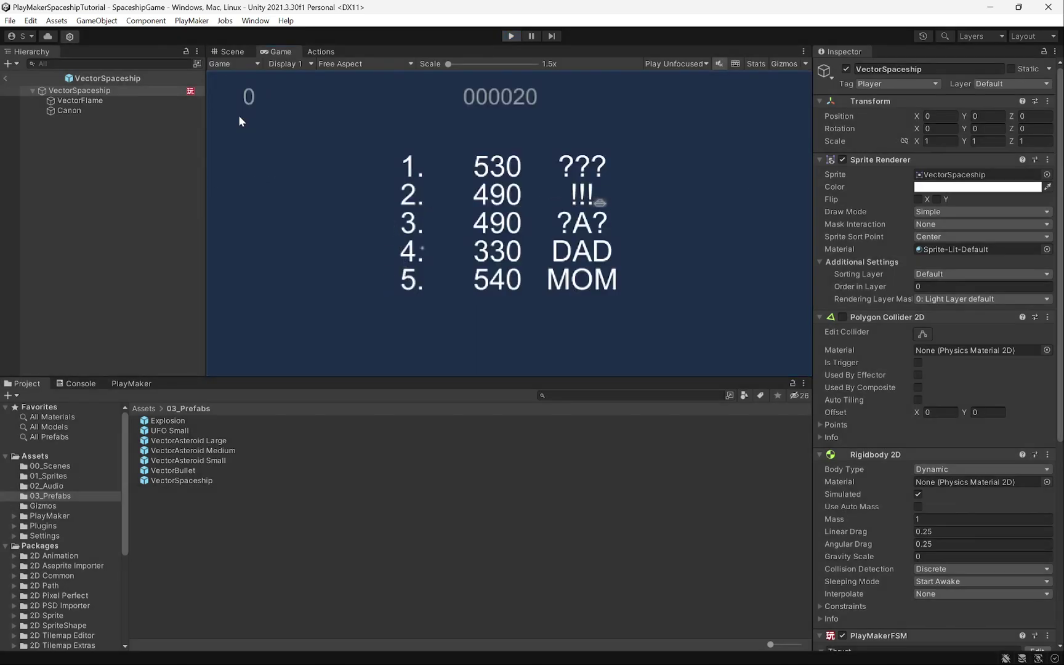
Step: Open the Explosion prefab and set the X rotation in its particle system's Shape module to 0
double_click(148, 420)
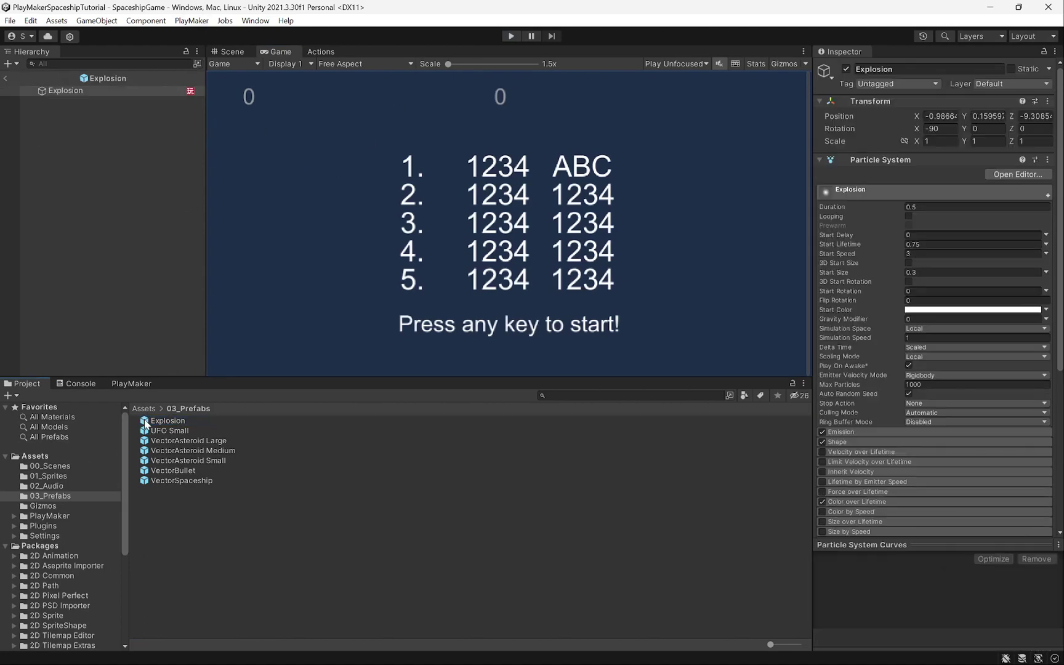
scroll(1025, 335, down, 8)
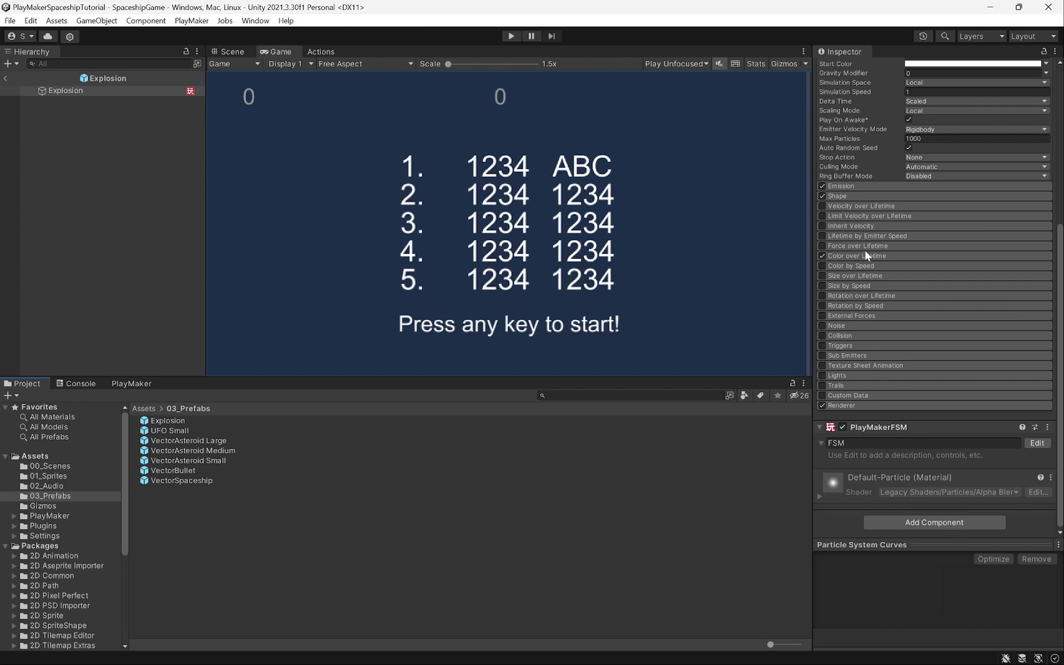
click(856, 197)
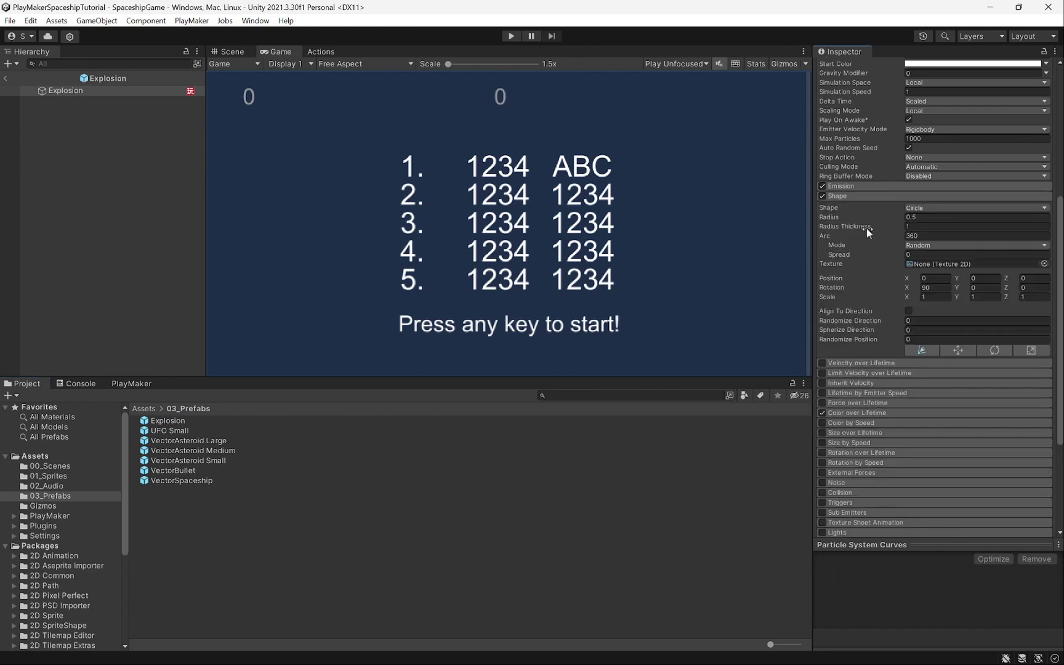
click(951, 288)
scroll(951, 288, down, 1)
text(0)
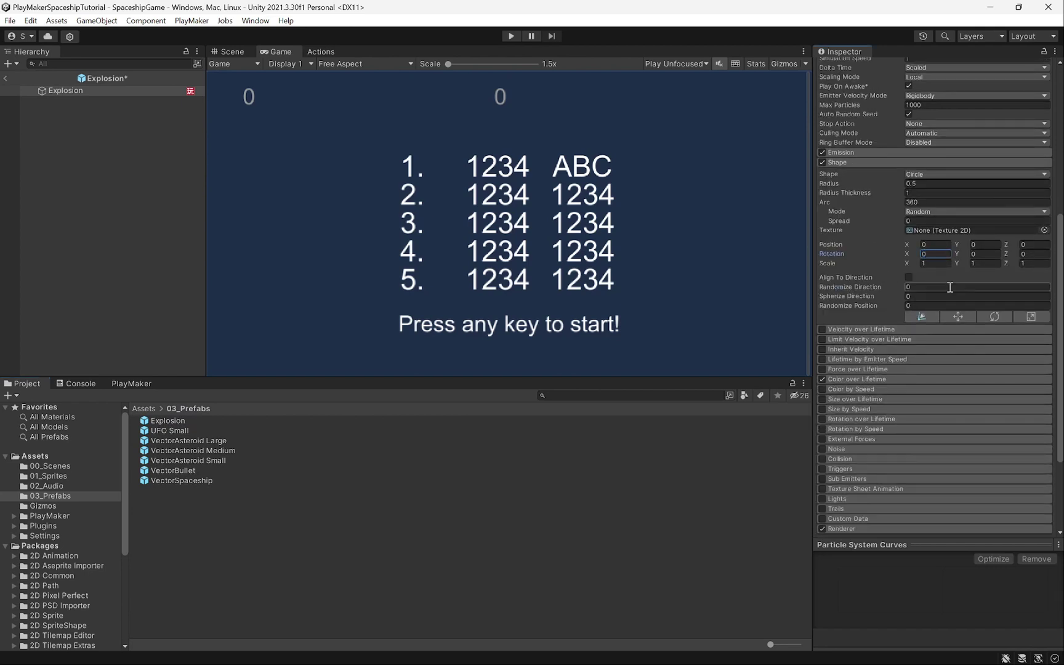
Step: View the Explosion prefab in the Scene view, save it, and return to the SpaceshipGame scene
click(227, 53)
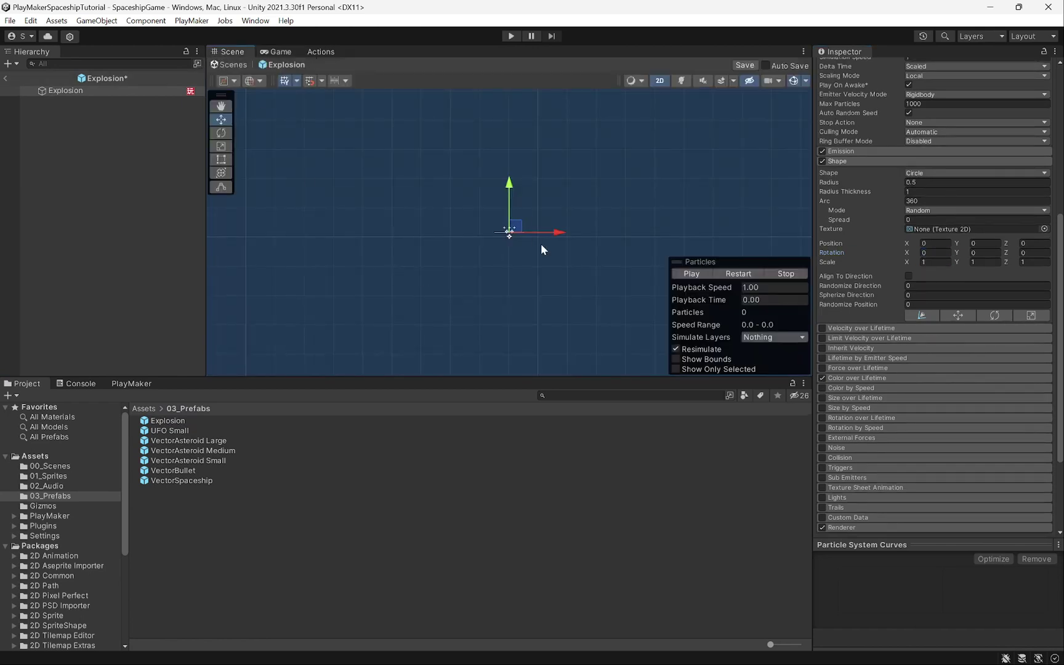
key(ctrl+s)
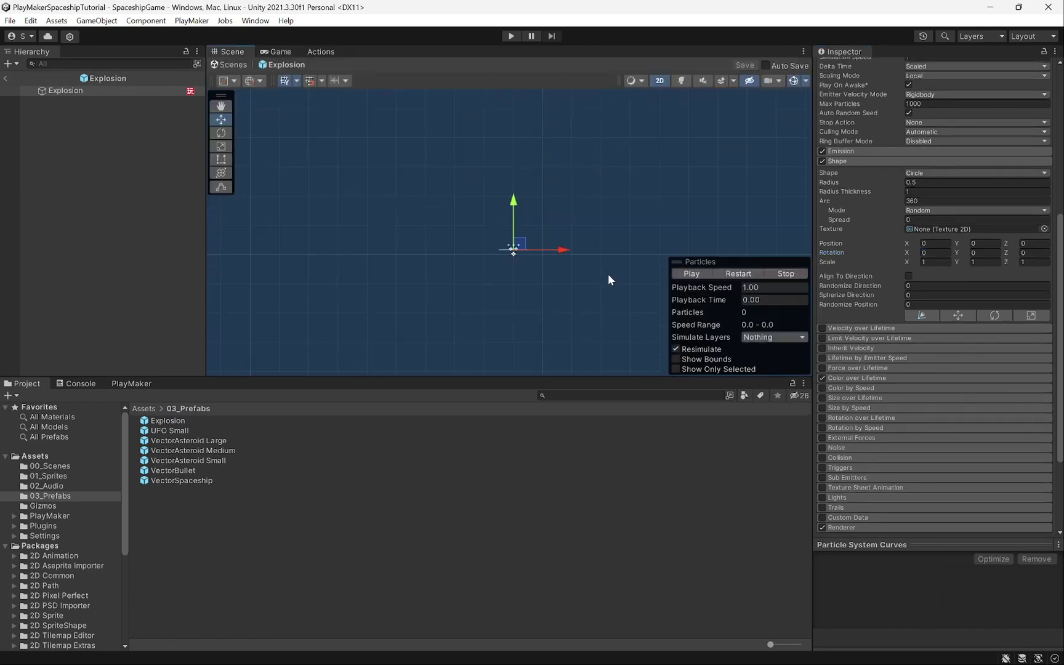
click(5, 78)
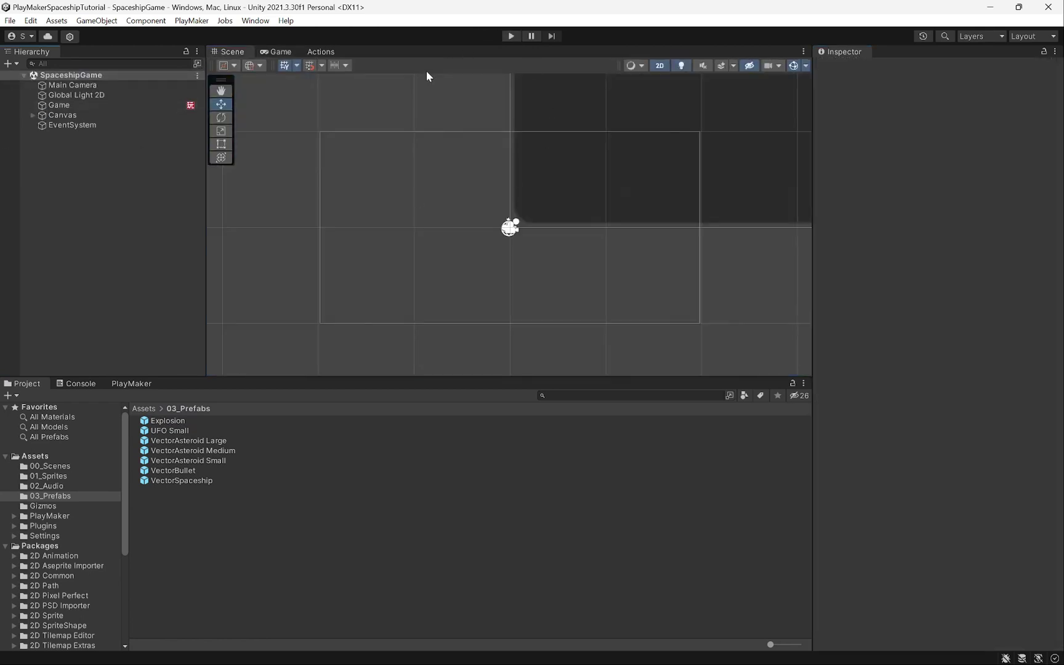
Step: Play-test the game in the Game view, flying and shooting until all lives are lost, to check the explosions of asteroids, UFOs and the spaceship
click(276, 52)
click(512, 36)
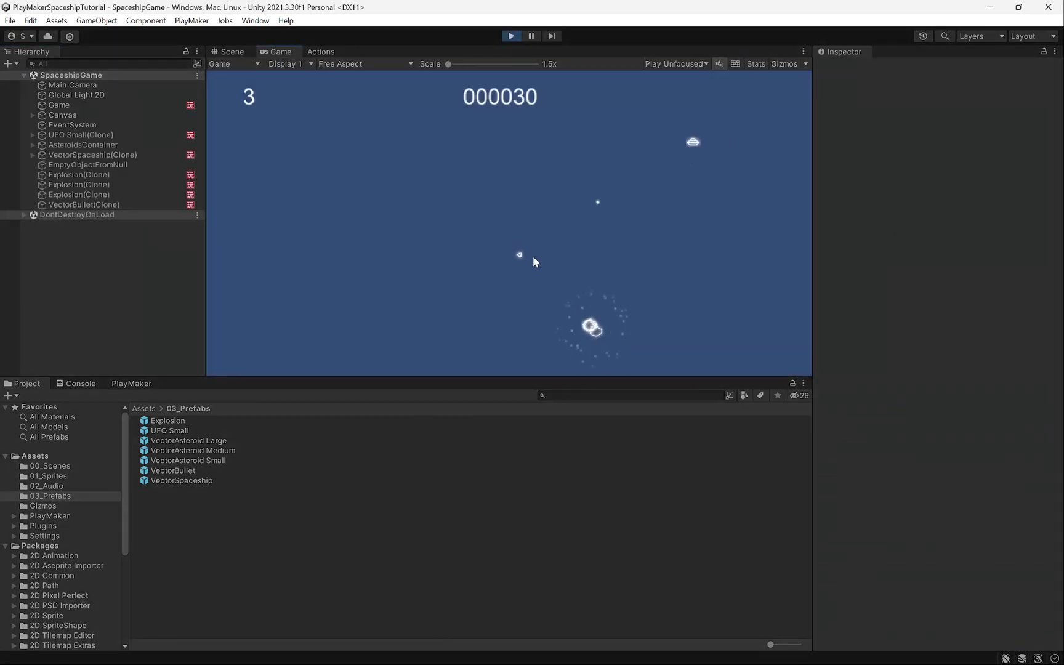
key(space)
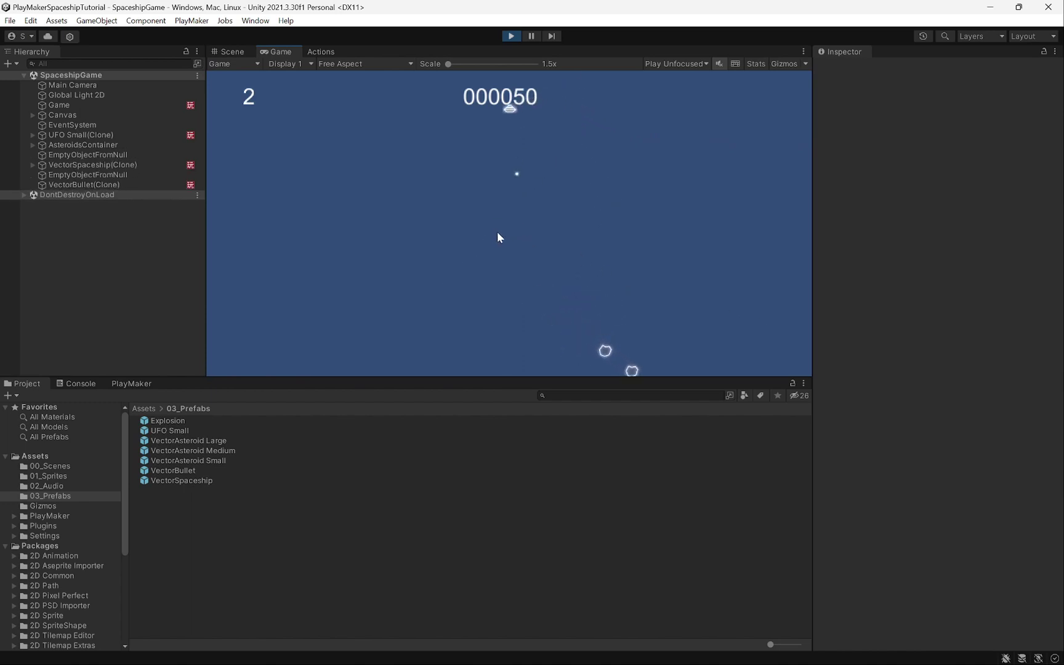
key(w)
key(w)
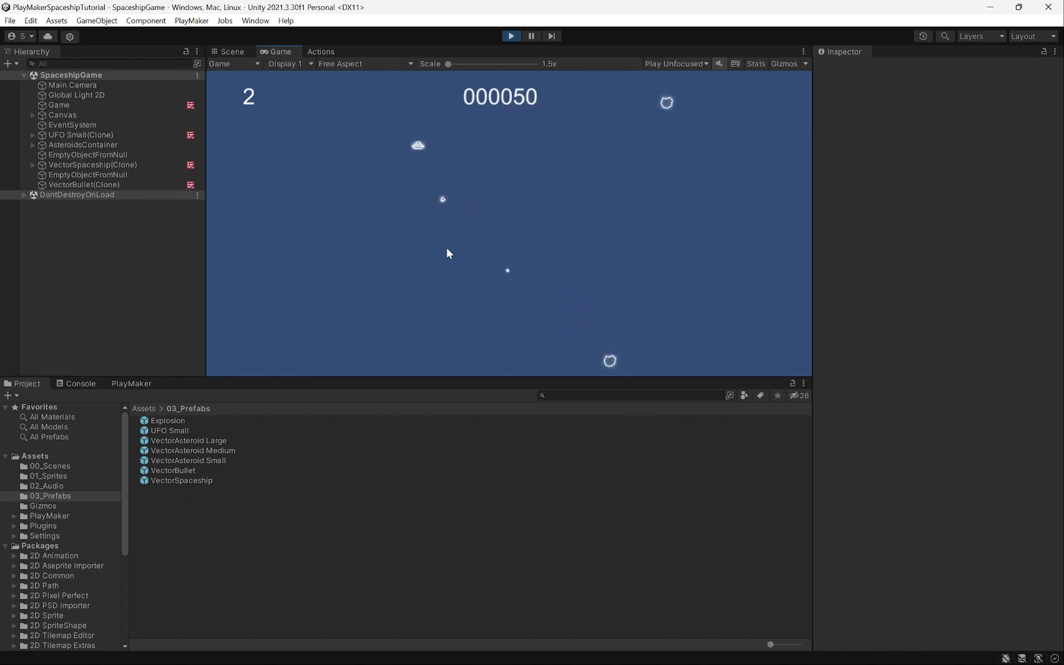
click(359, 226)
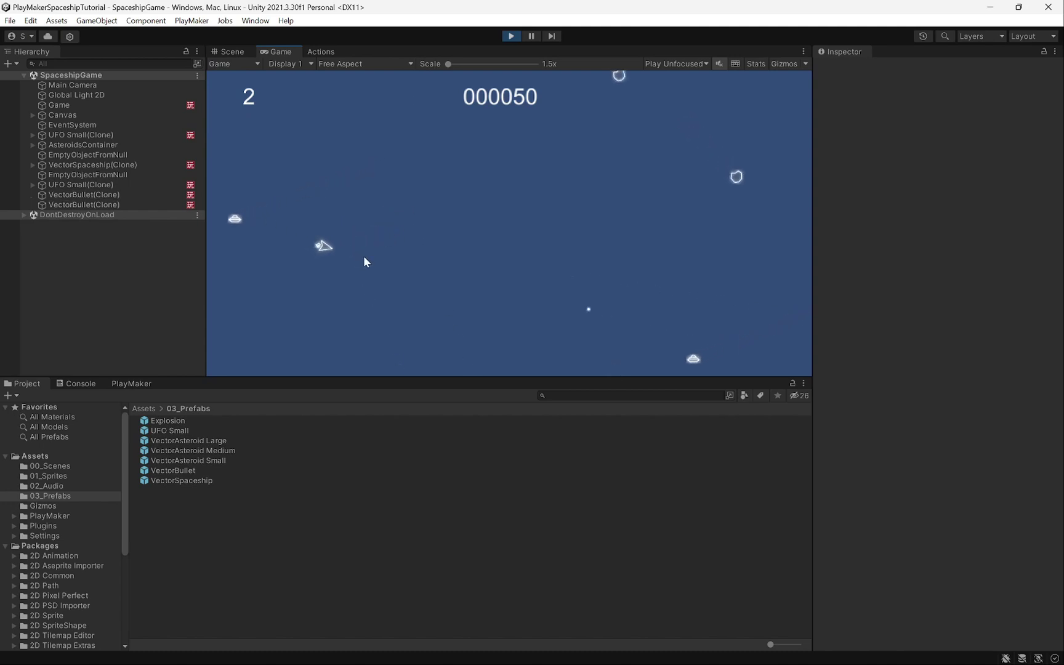
click(558, 223)
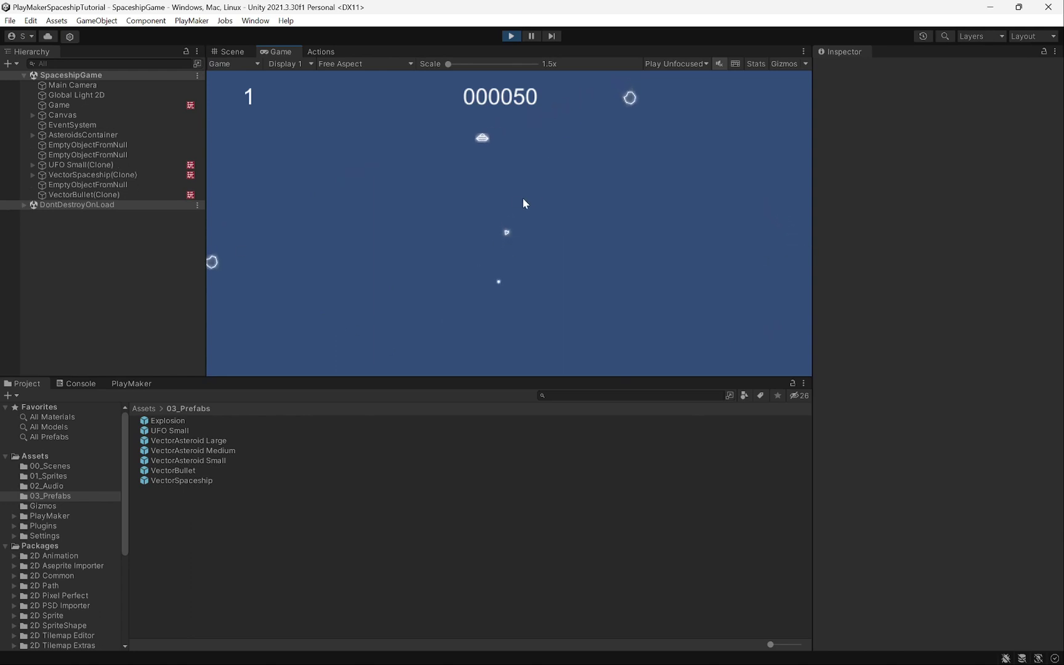
click(434, 173)
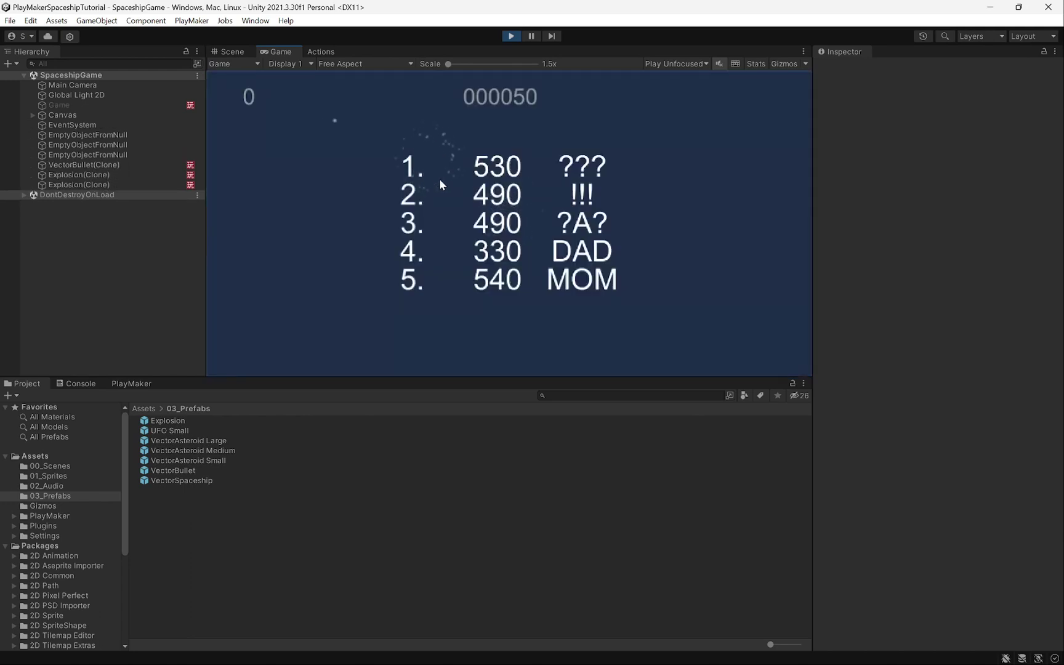